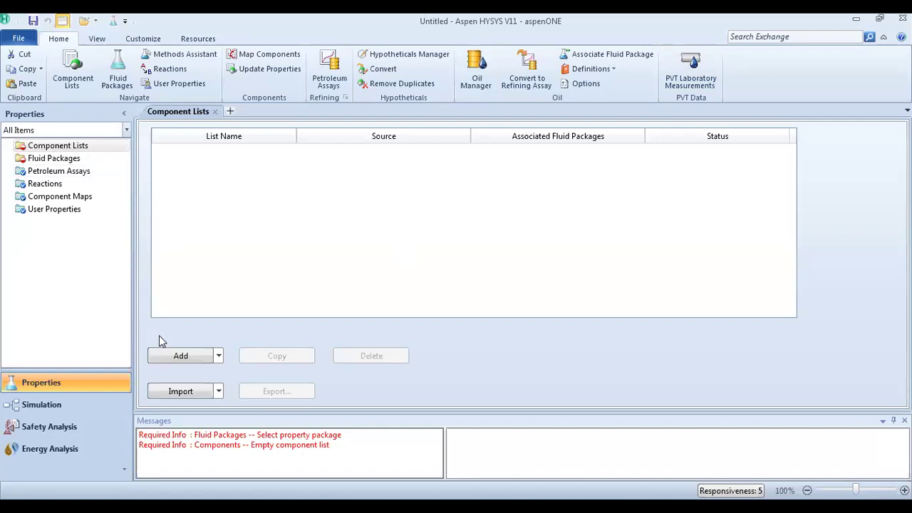
Create a new component list and add the pure components Nitrogen, H2S and CO2 to it
left_click(172, 357)
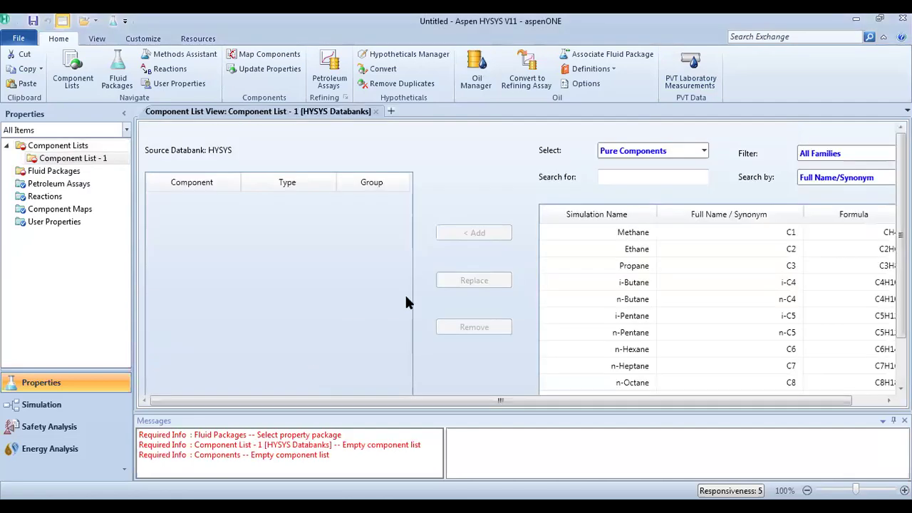
left_click(633, 179)
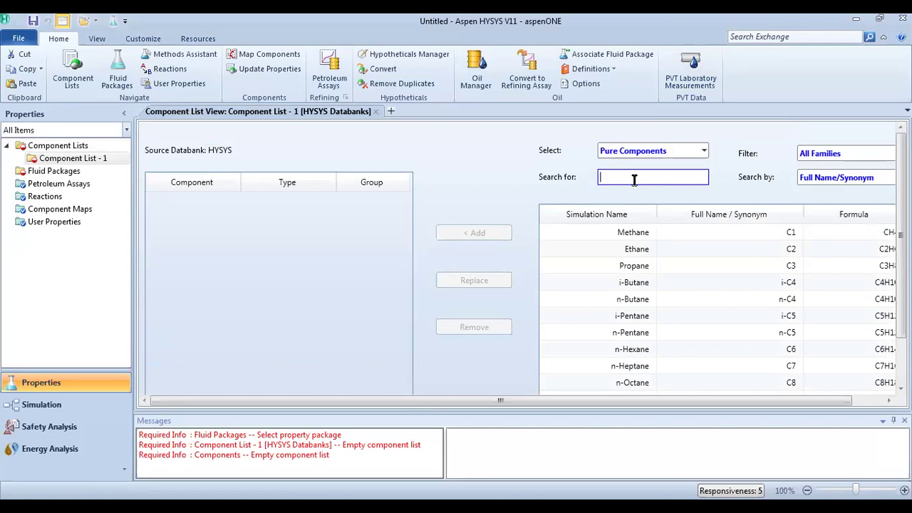
type("n2")
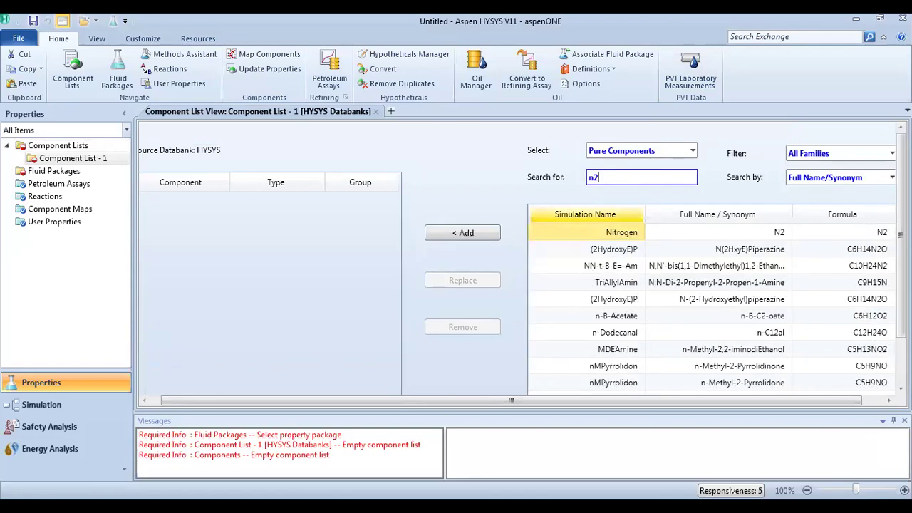
key("Return")
type("h2")
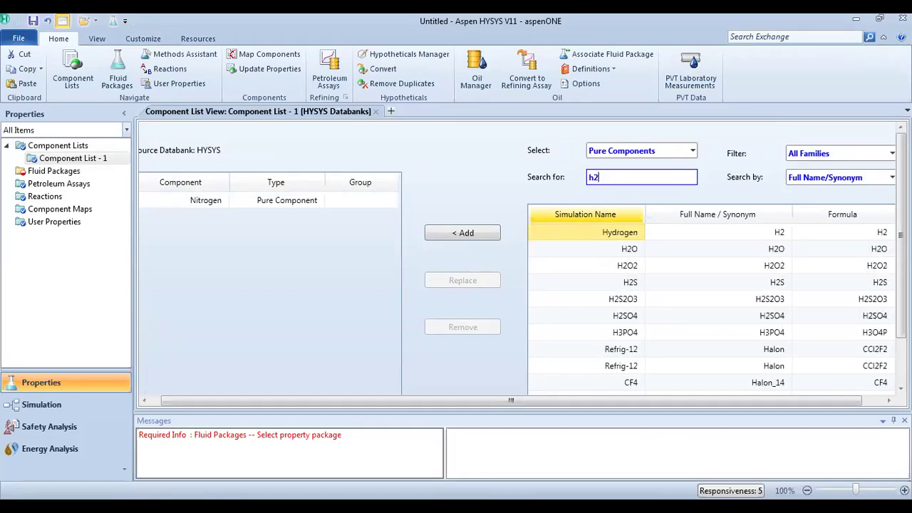
type("s")
key("Return")
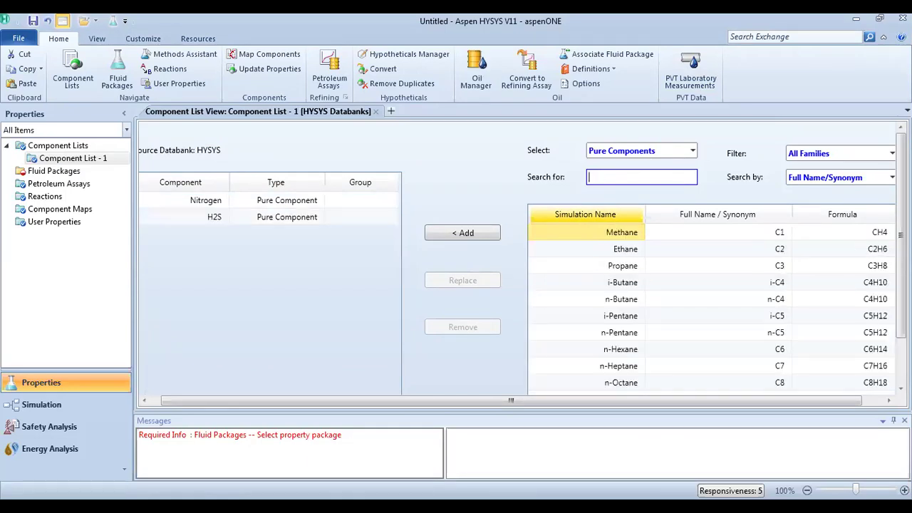
type("co")
scroll(636, 185, "down", 1)
key("Return")
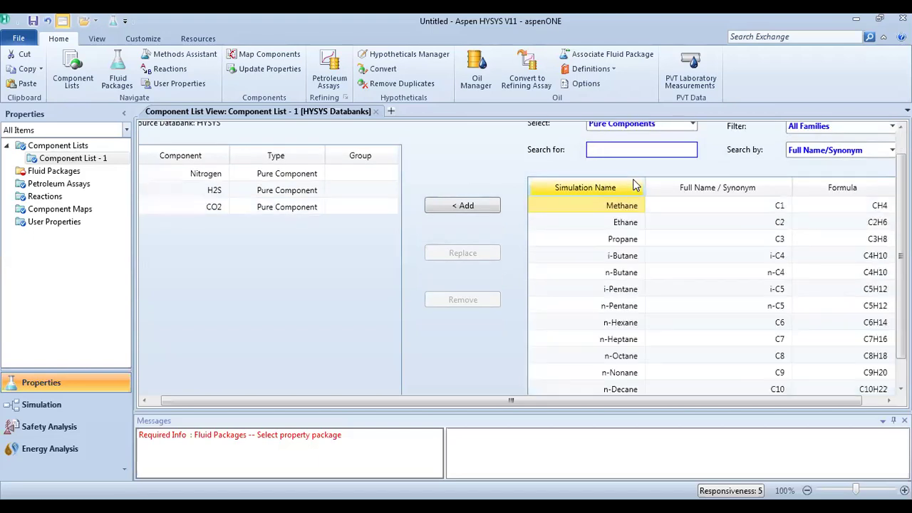
Add Methane, Ethane, Propane and n-Butane to the component list
type("c1")
key("Return")
key("Return")
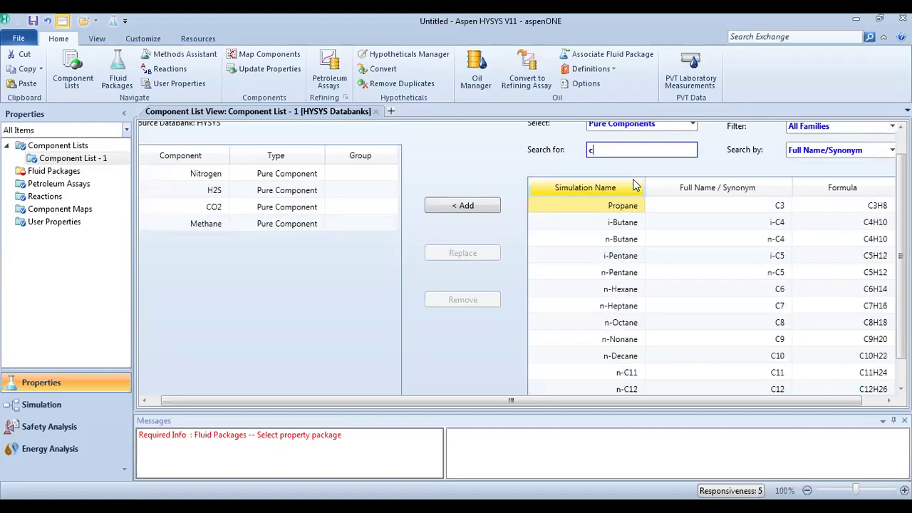
type("c3")
key("Return")
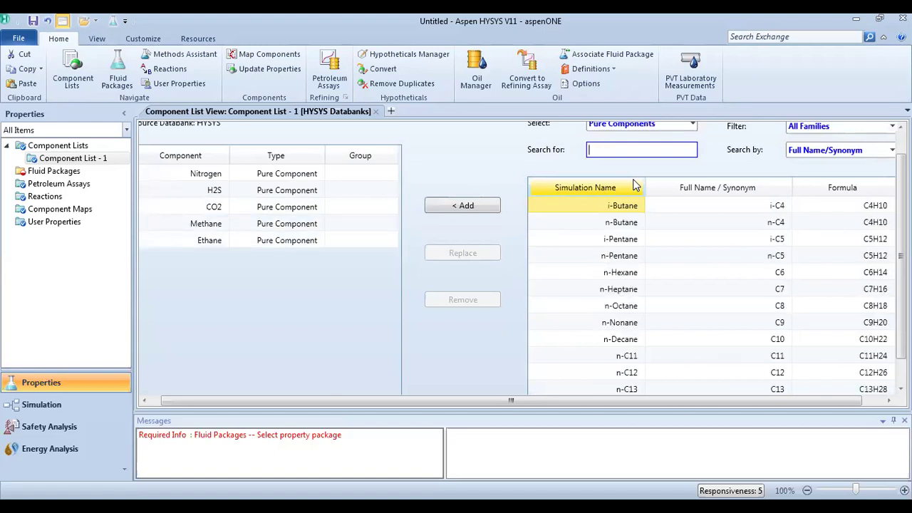
type("nc4")
key("Return")
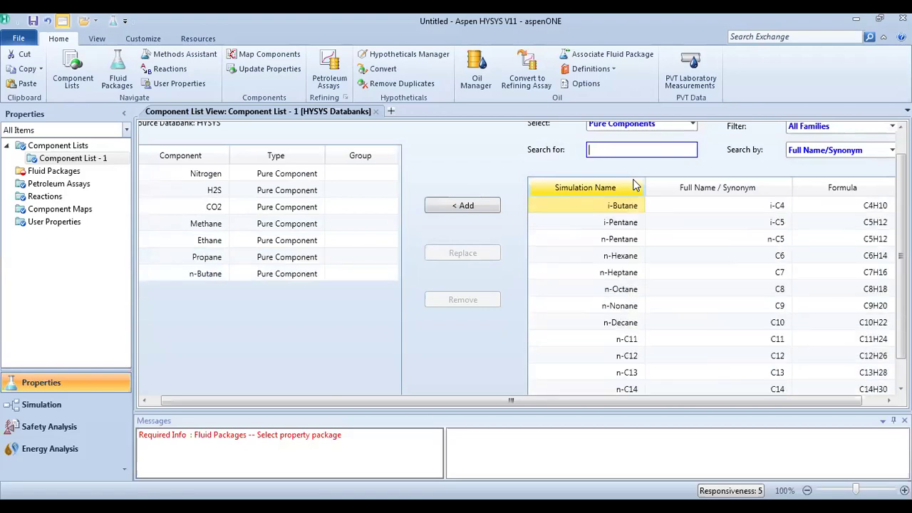
Add n-Pentane, n-Hexane, n-Heptane and n-Octane to the component list
type("nc")
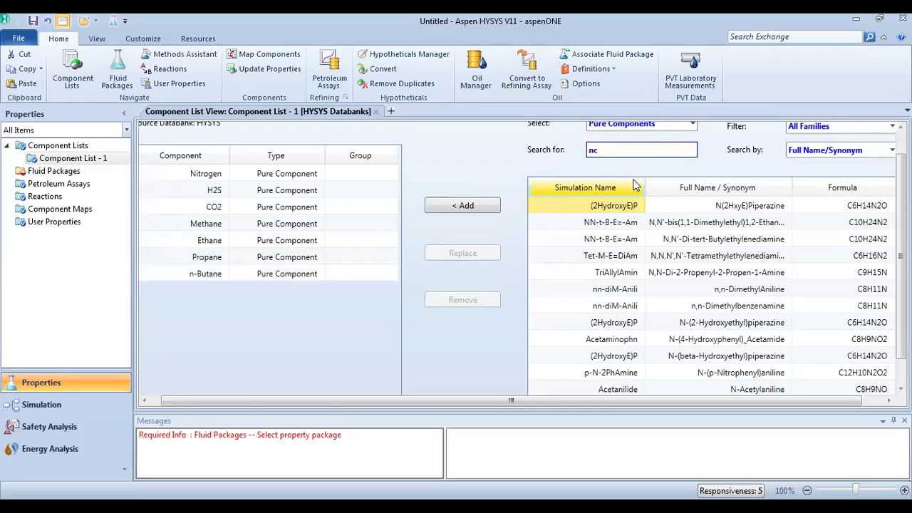
type("5")
key("Return")
type("nc6")
key("Return")
type("nc7")
key("Return")
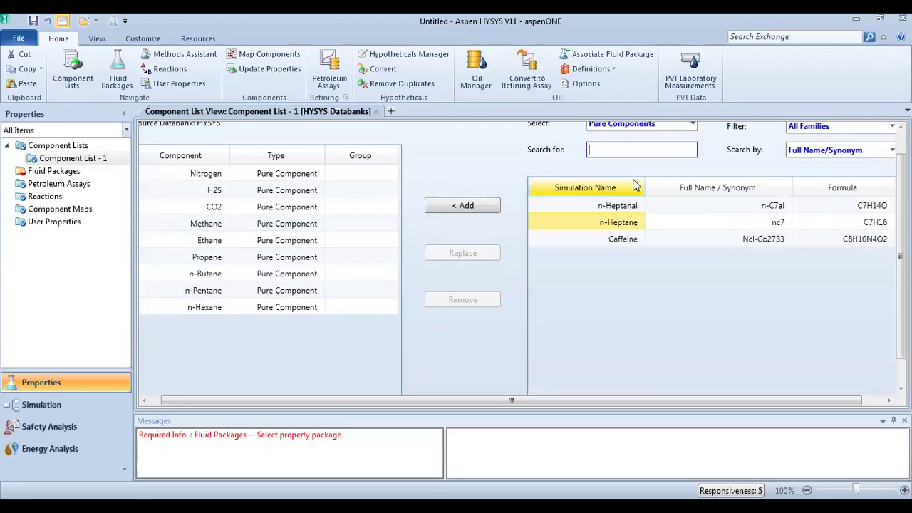
type("n")
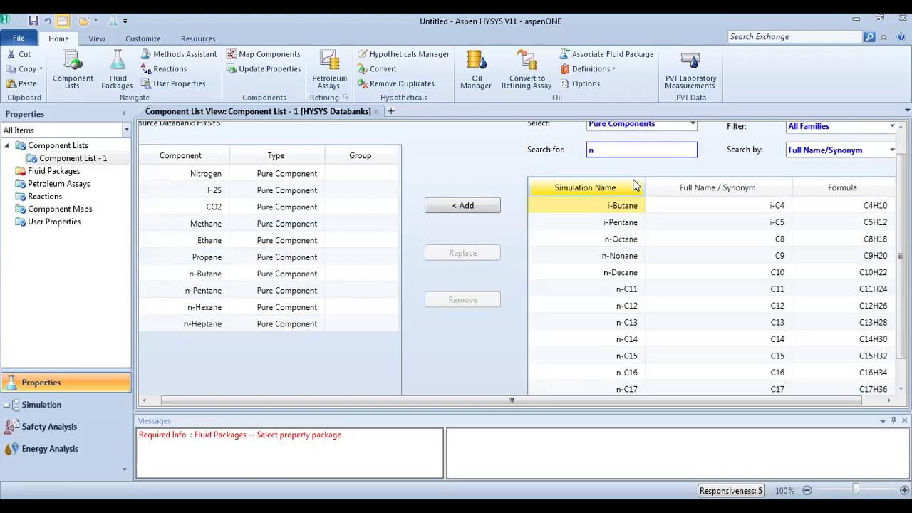
type("c8")
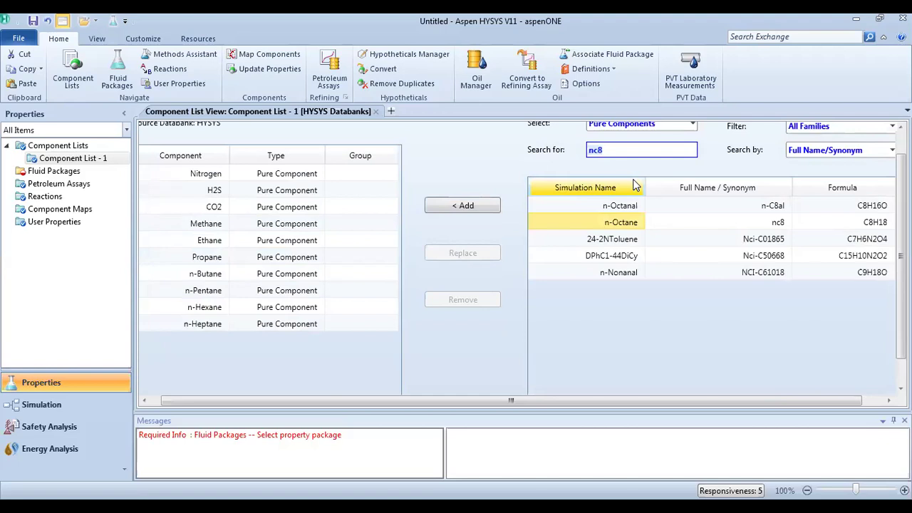
key("Return")
Add a fluid package for the component list and choose the Peng-Robinson property package
left_click(65, 171)
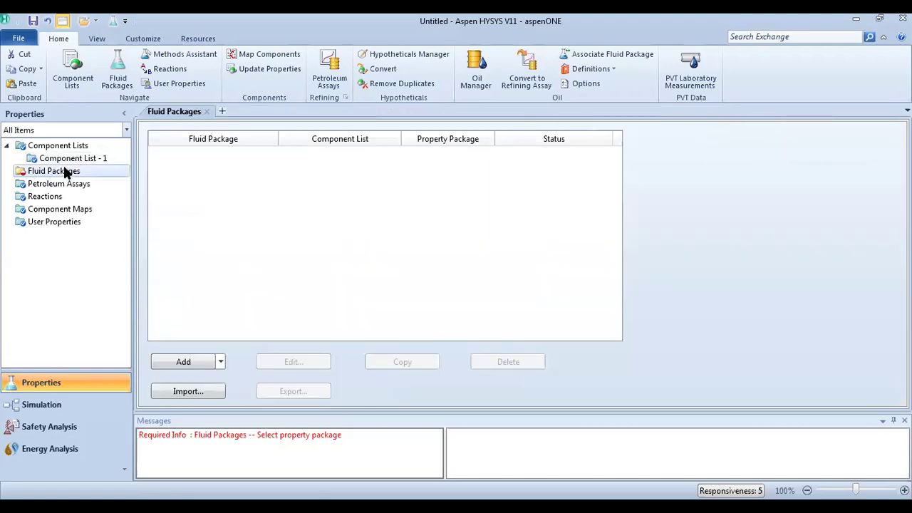
left_click(199, 366)
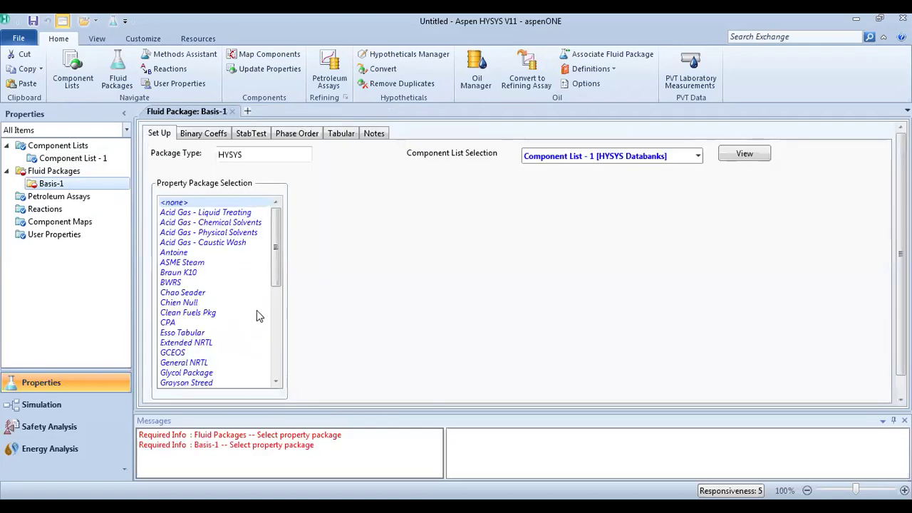
scroll(276, 349, "down", 4)
scroll(277, 349, "down", 3)
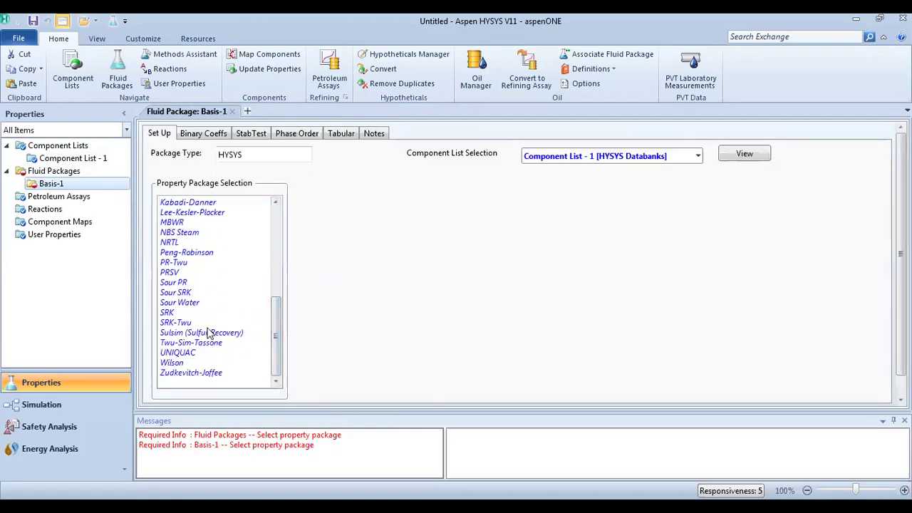
left_click(186, 253)
Enter the simulation environment, place a material stream on the flowsheet and name it feed
left_click(54, 404)
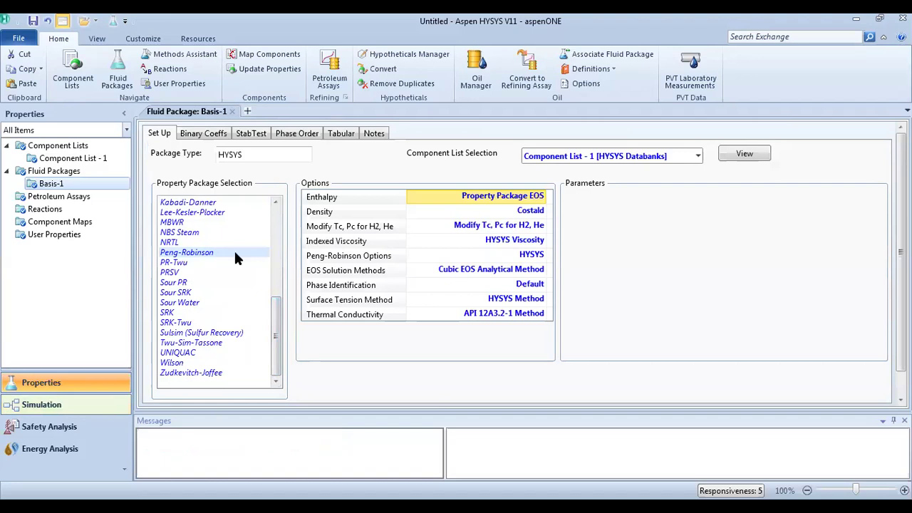
left_click_drag(39, 165, 301, 220)
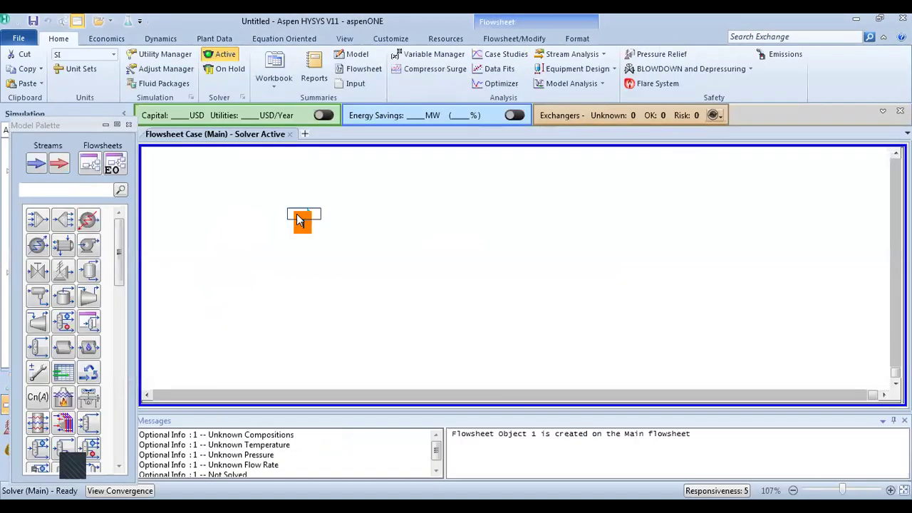
double_click(299, 220)
left_click_drag(601, 246, 584, 196)
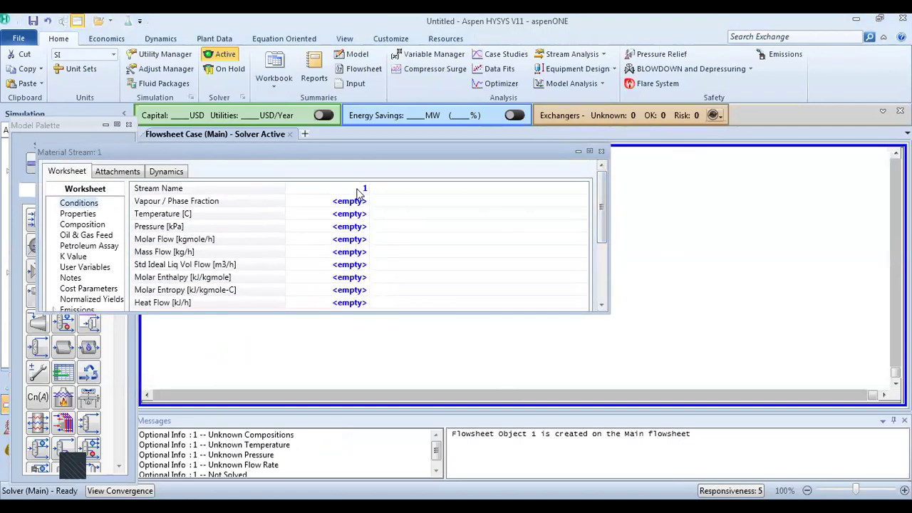
left_click(358, 190)
type("feed")
key("Return")
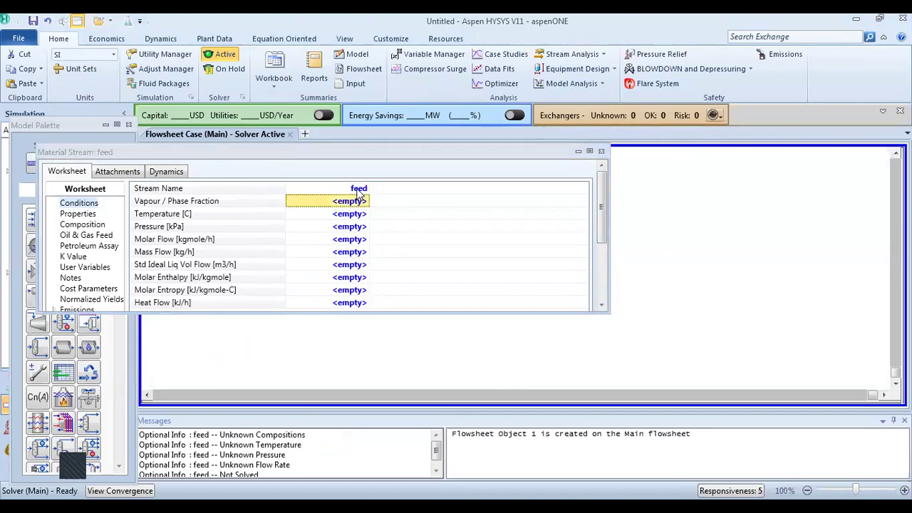
Set the feed stream's temperature to 65 C, pressure to 4300 kPa and standard ideal liquid volume flow to 331 m3/h
key("Down")
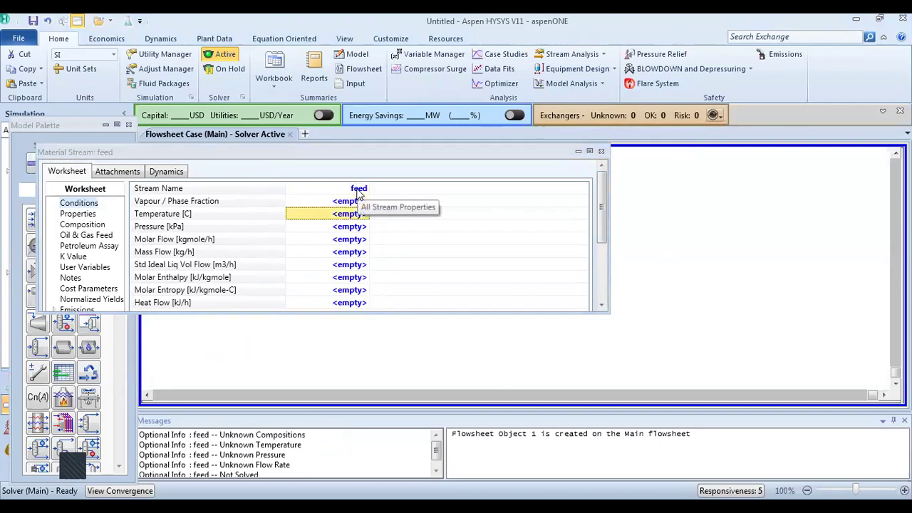
type("25")
key("Return")
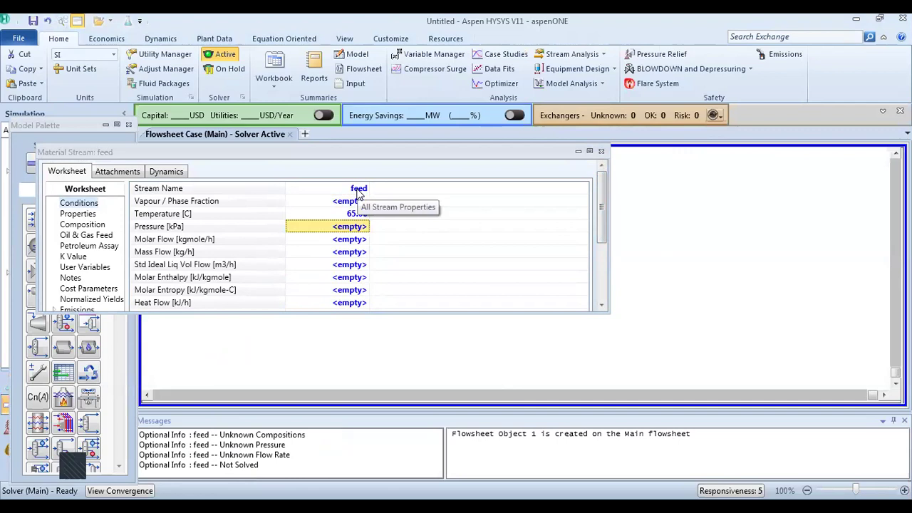
type("4300")
key("Return")
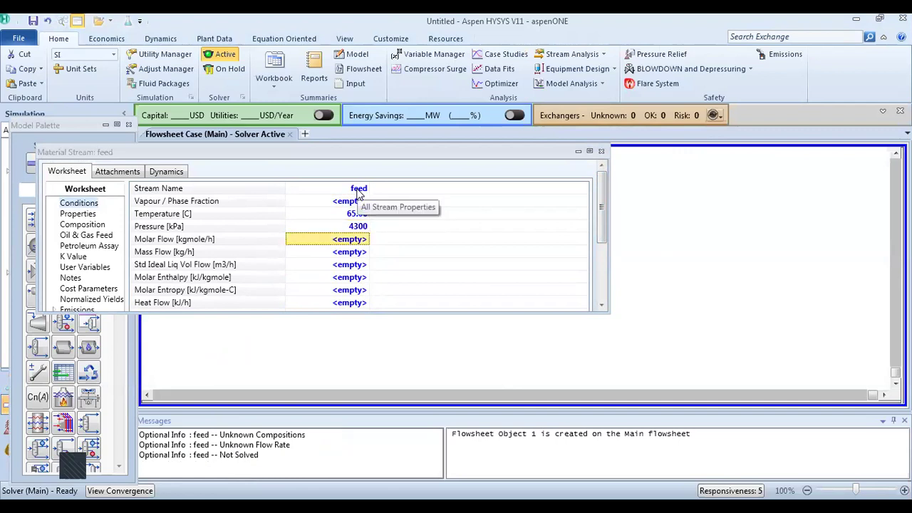
key("Down")
key("Down")
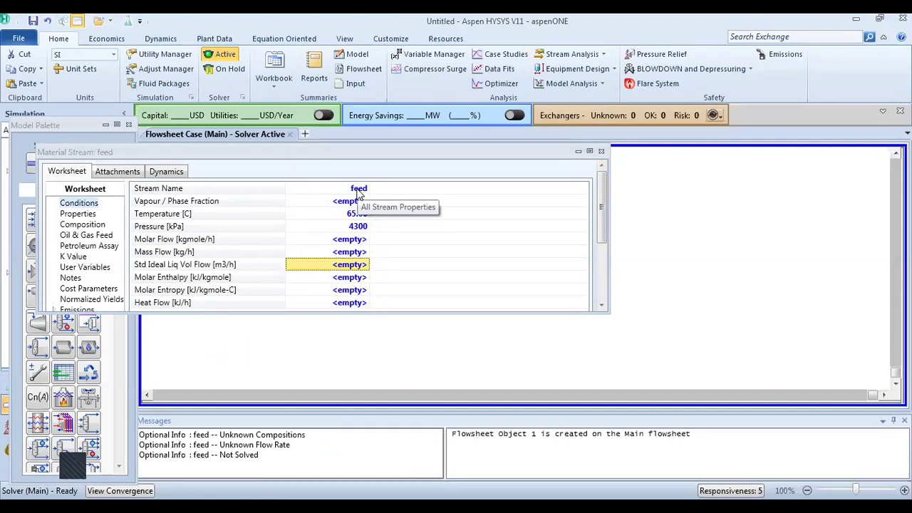
type("331")
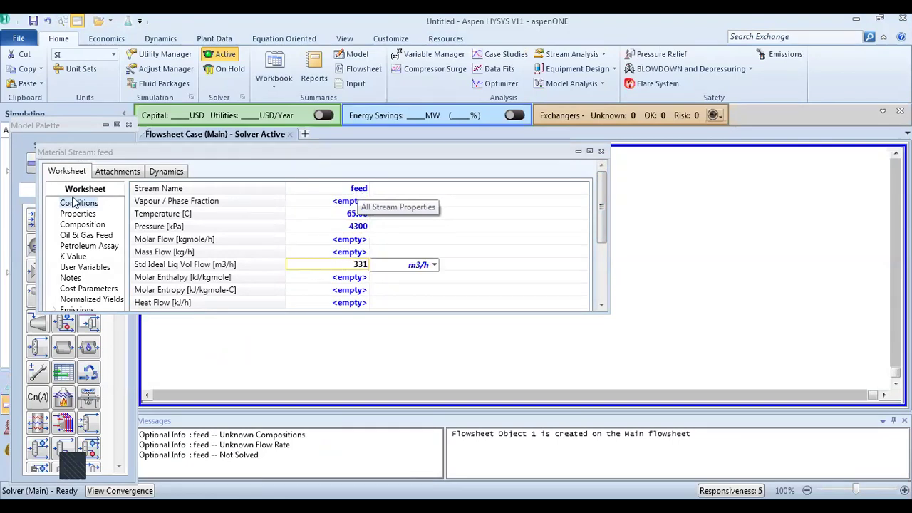
key("Return")
Enter the feed composition's mole fractions for Nitrogen 0.012, H2S 0.067 and CO2 0.076
left_click(65, 225)
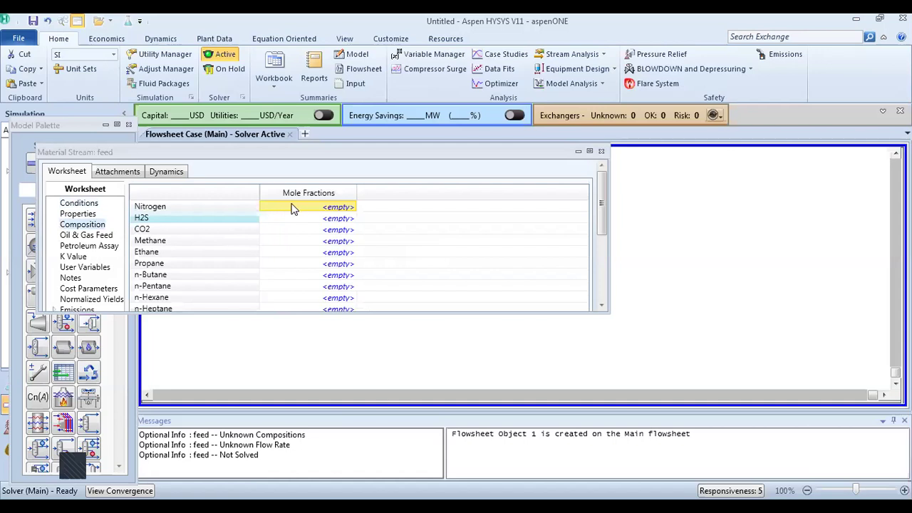
type("0")
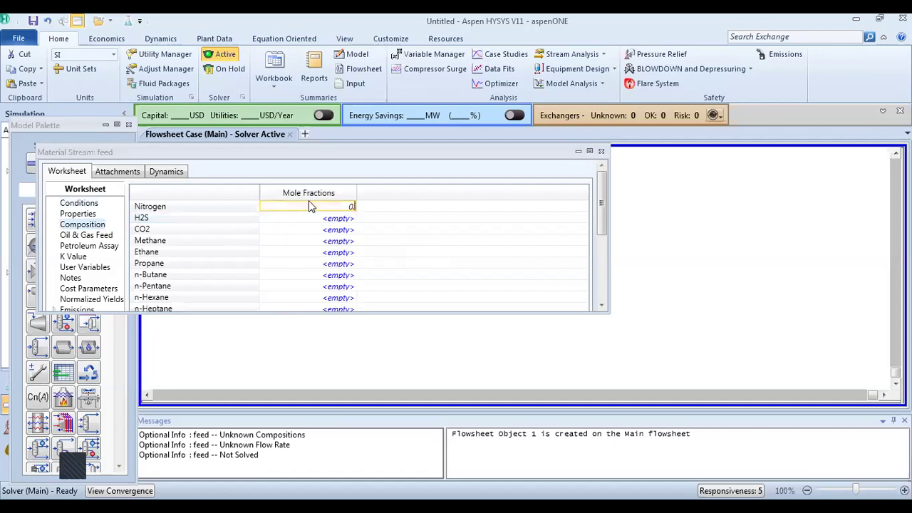
type(".012")
key("Return")
type("0.0")
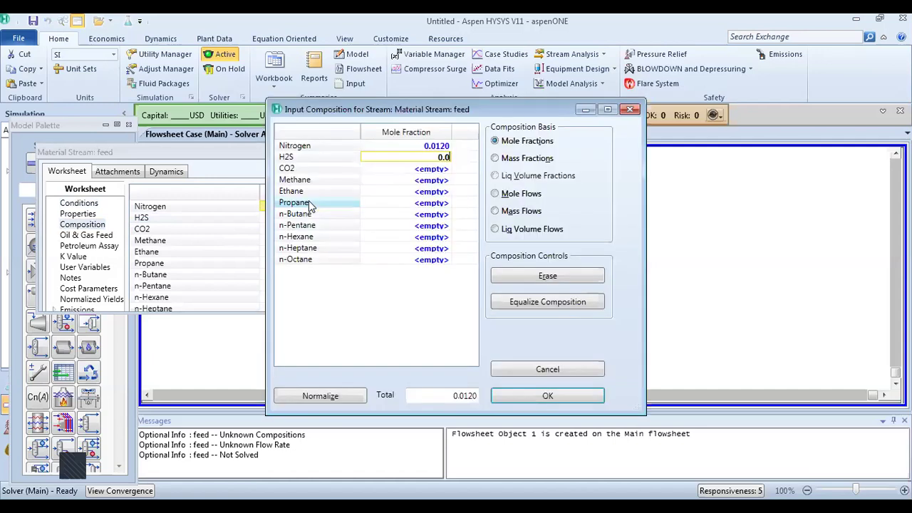
type("67")
key("Return")
type("0.076")
key("Return")
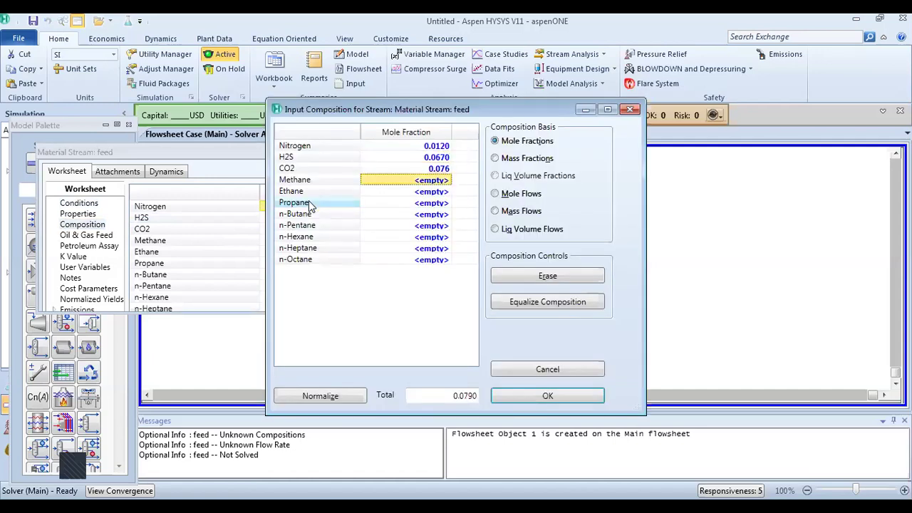
Enter the feed's mole fractions for Methane 0.48, Ethane 0.069 and Propane 0.045
type("0.")
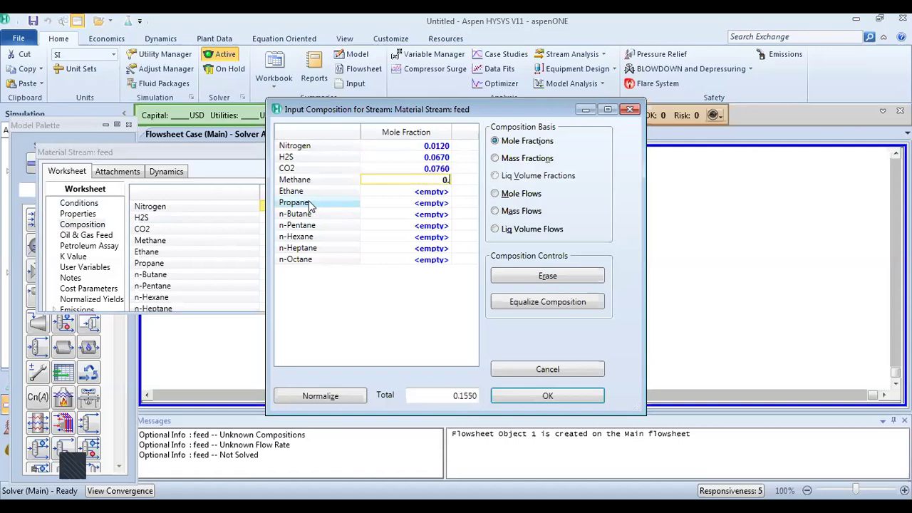
type("48")
key("Return")
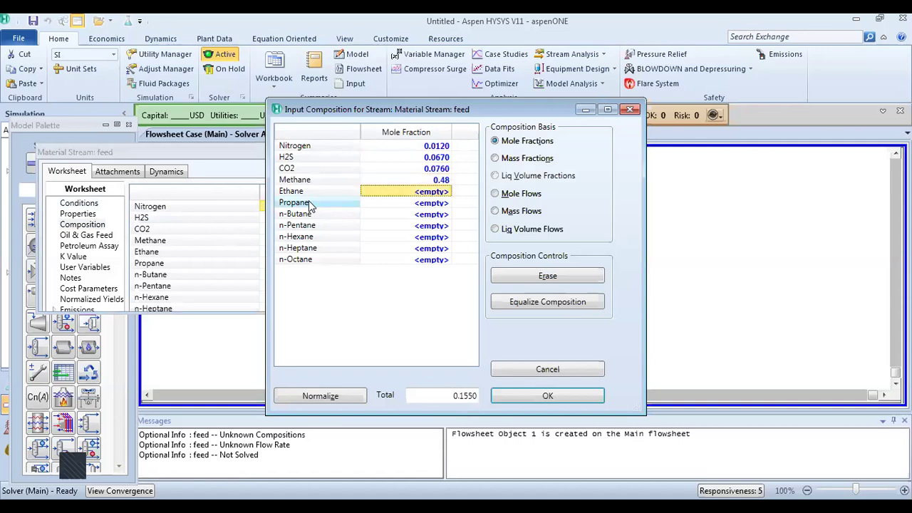
type("0.06")
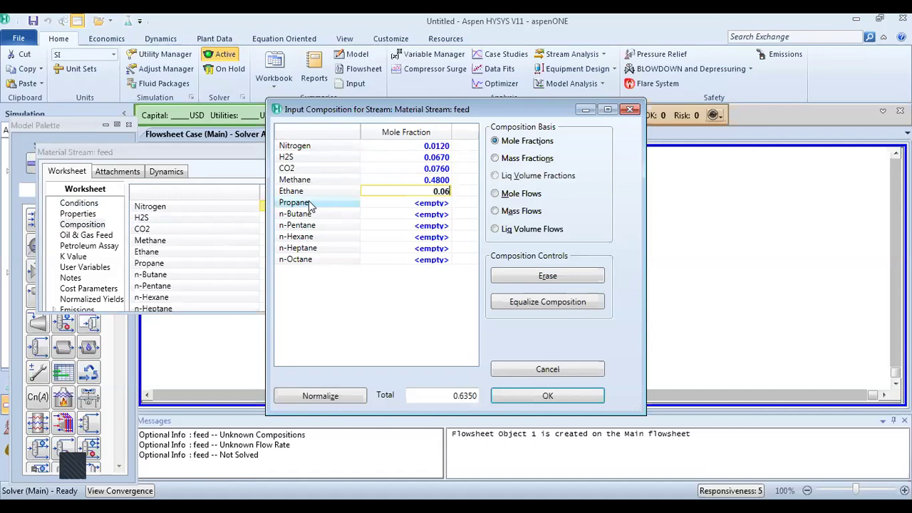
type("9")
key("Return")
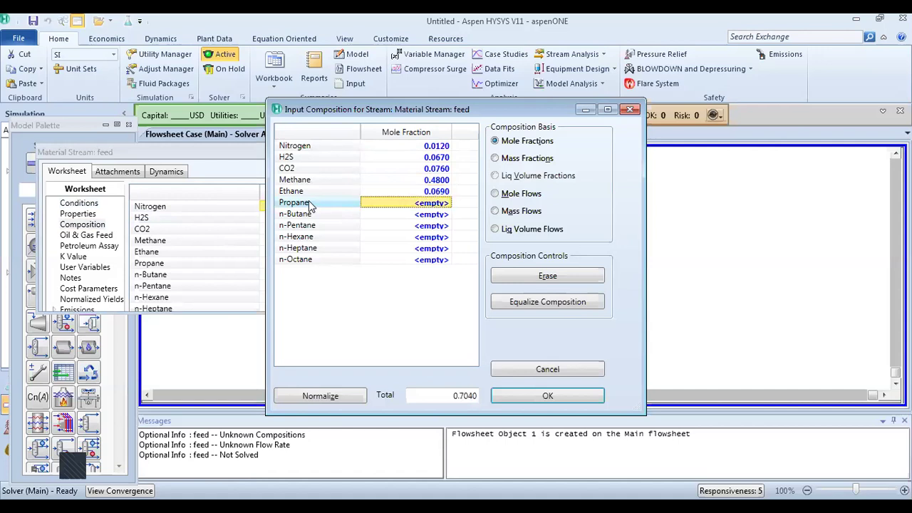
type("0.0")
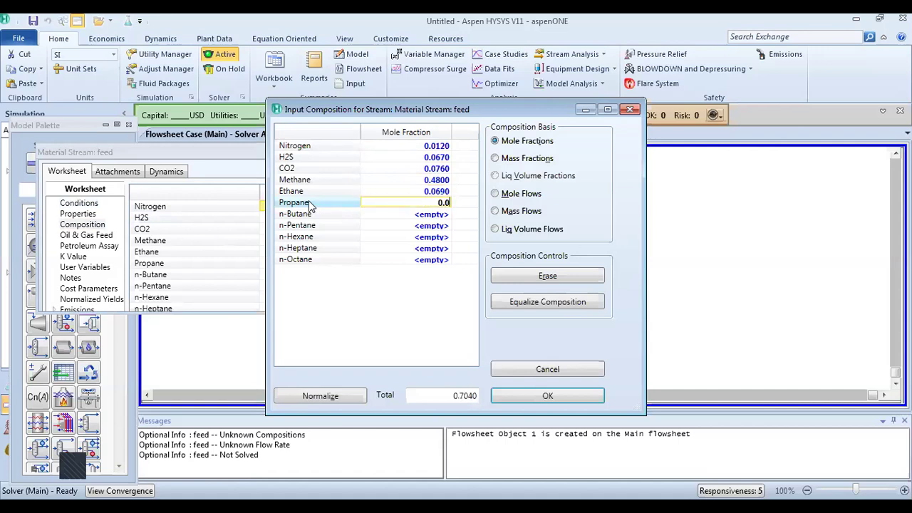
type("45")
key("Return")
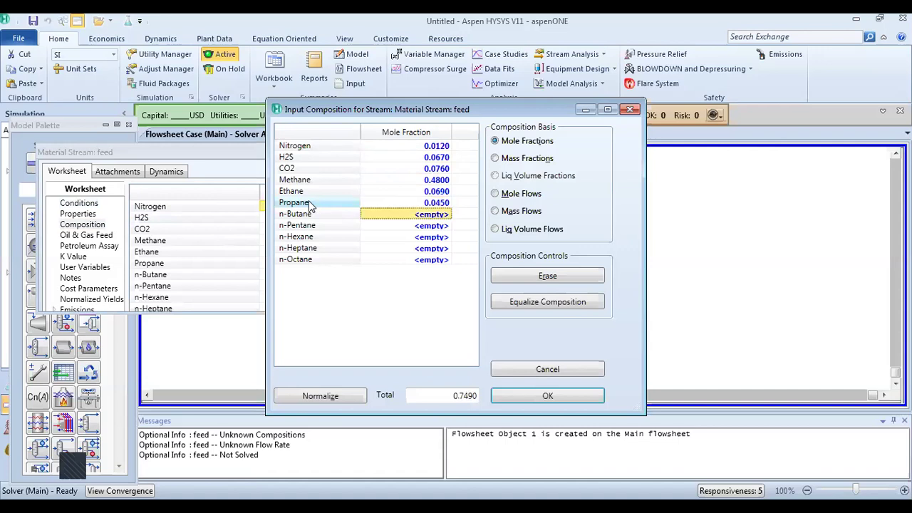
Enter the feed's mole fractions for n-Butane 0.031, n-Pentane 0.036 and n-Hexane 0.034
type("0.")
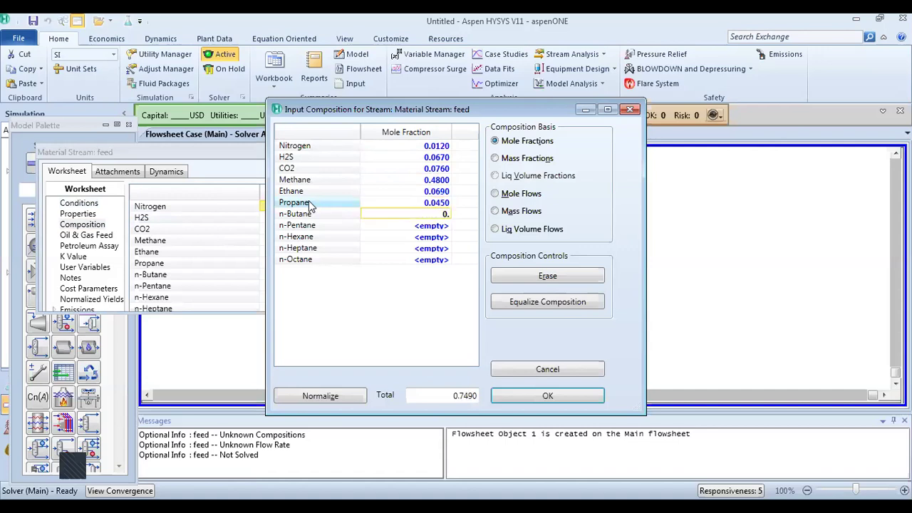
type("031")
key("Return")
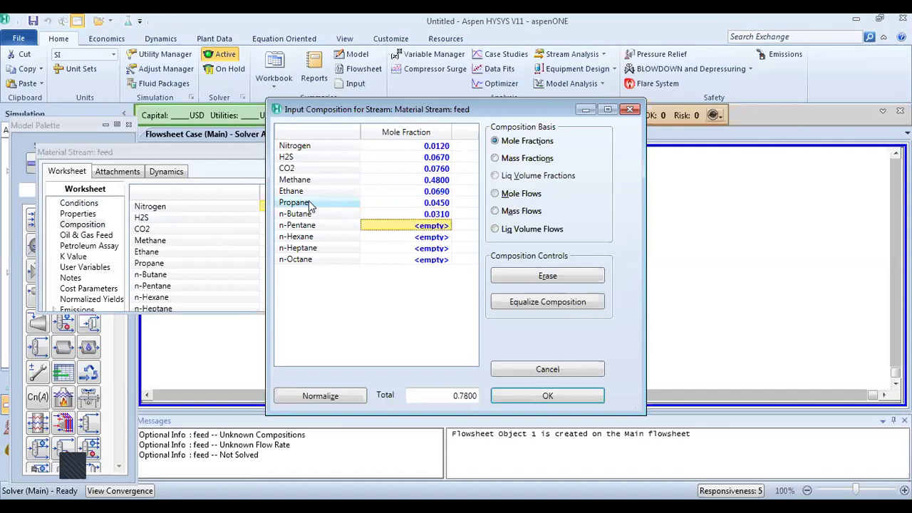
type("0.036")
key("Return")
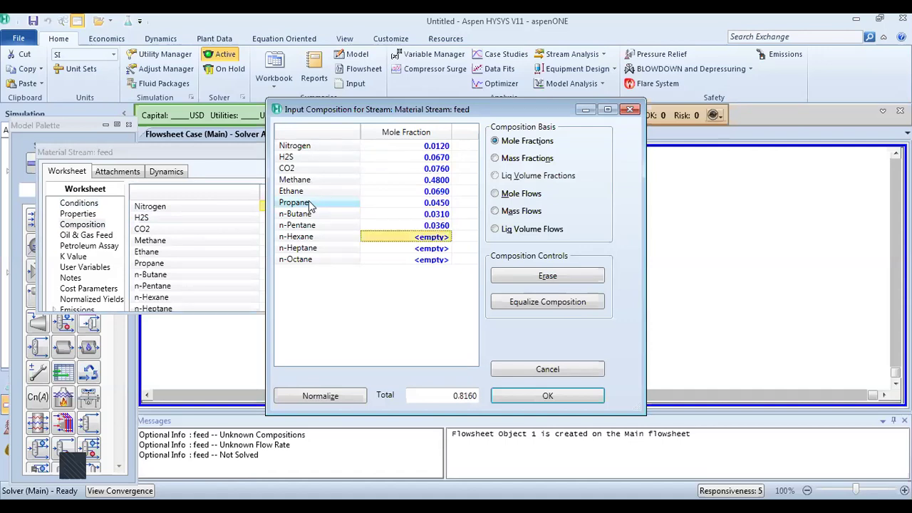
type("0.034")
key("Return")
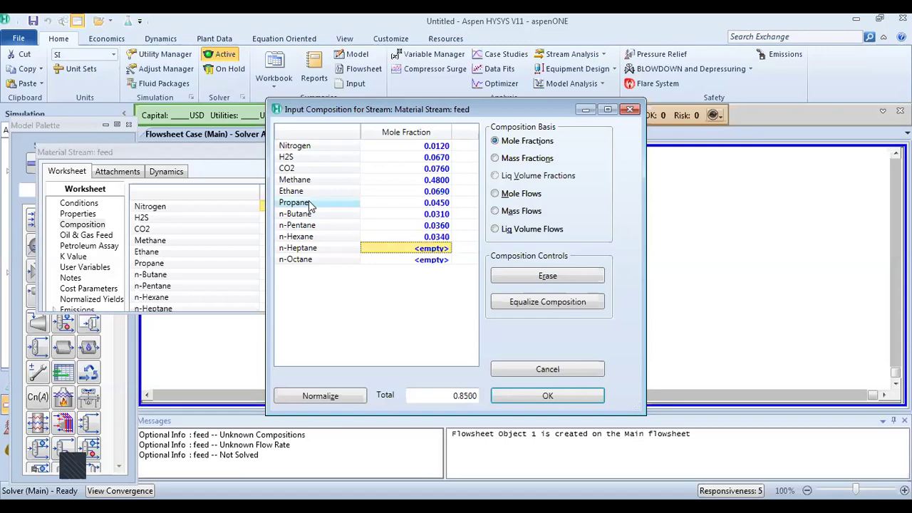
Enter the feed's mole fractions for n-Heptane 0.048 and n-Octane 0.07, then normalize and accept the composition
type("0.048")
key("Return")
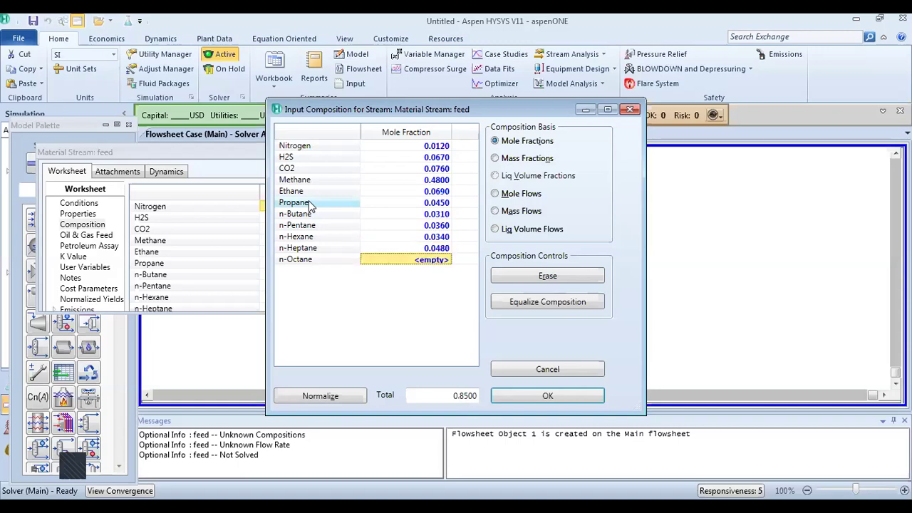
type("0.07")
key("Return")
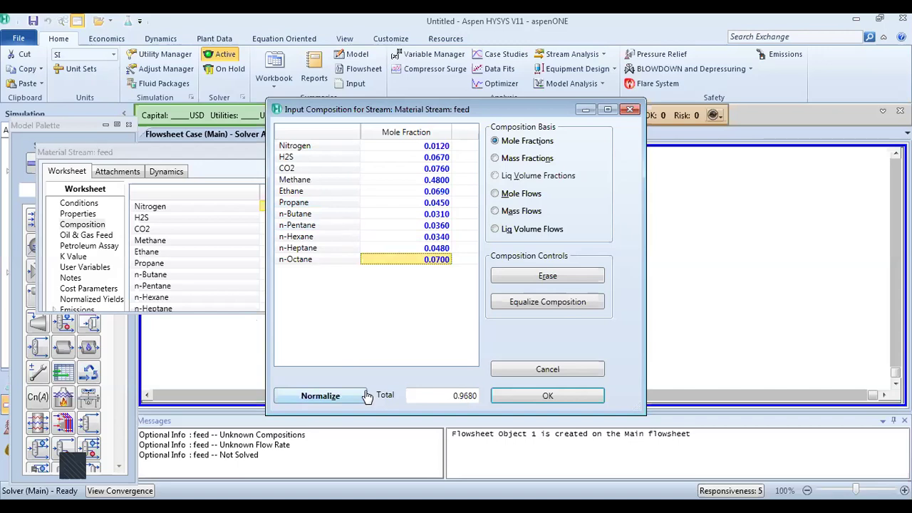
left_click(346, 396)
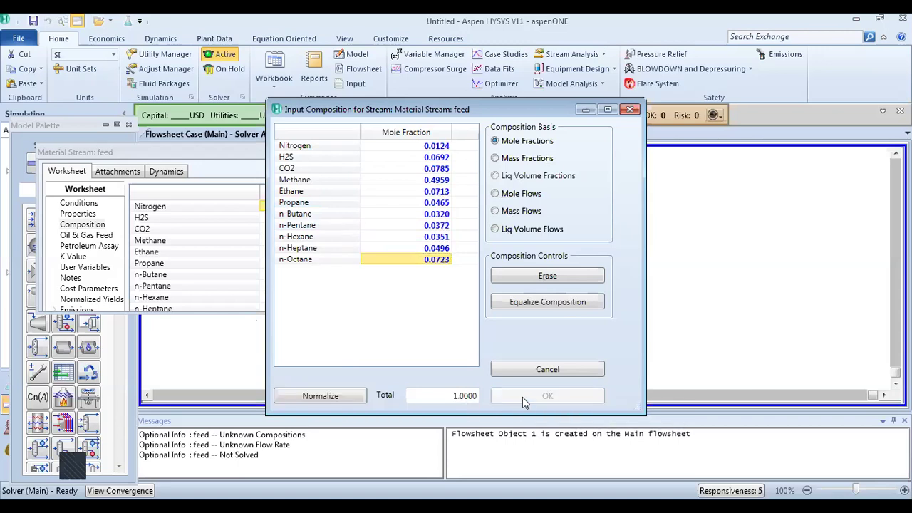
left_click(522, 396)
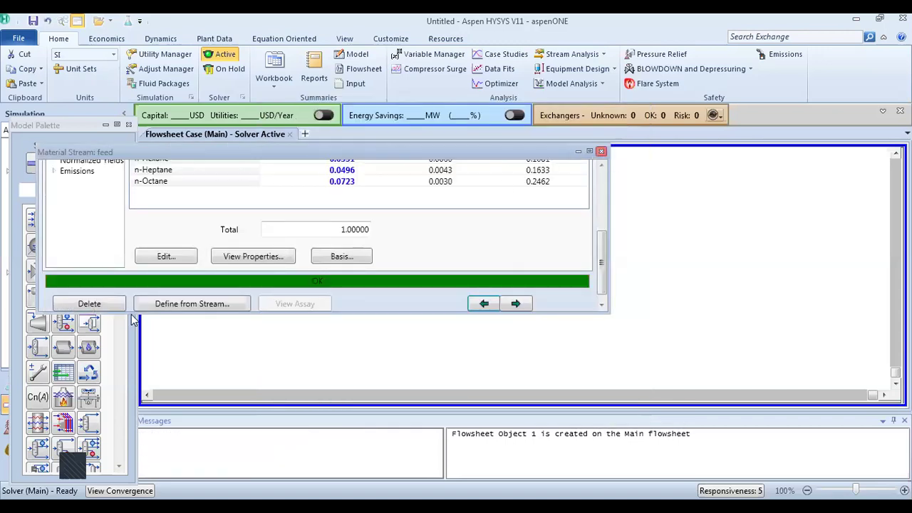
key("Escape")
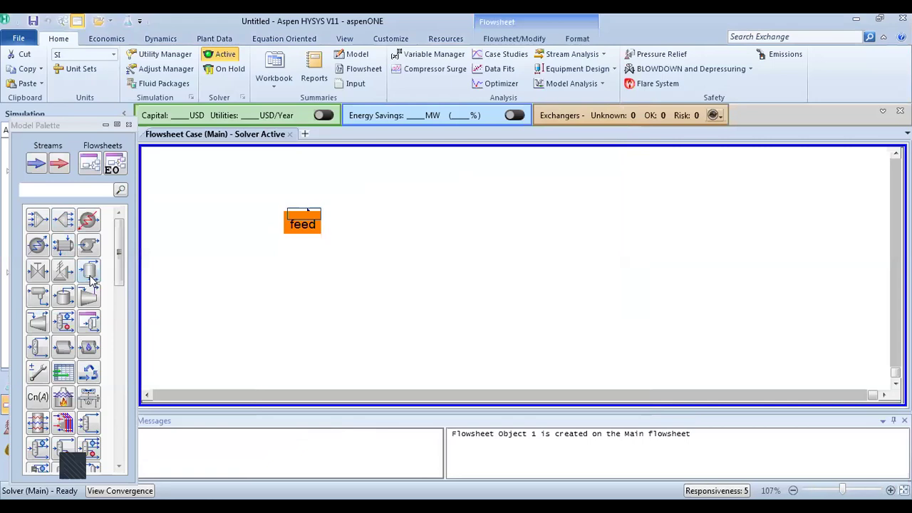
Place a separator on the flowsheet beside the feed stream and connect feed as its inlet
left_click(356, 275)
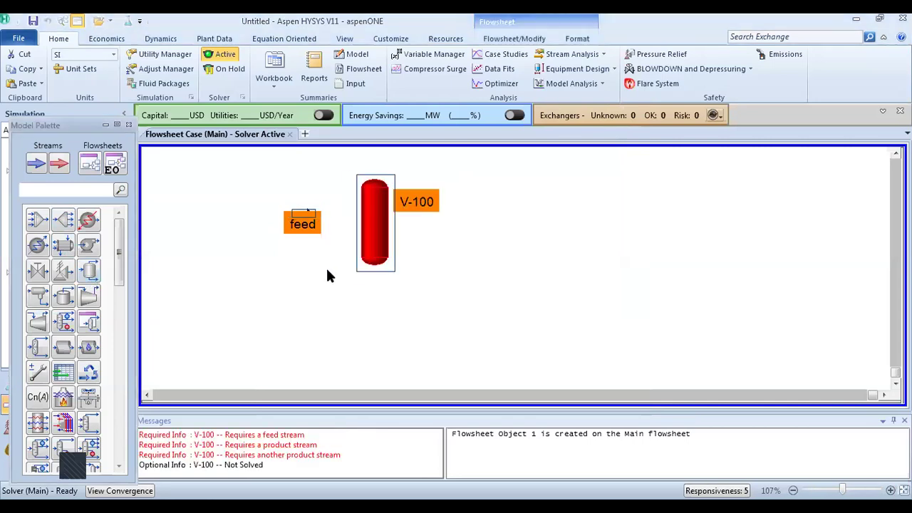
double_click(369, 235)
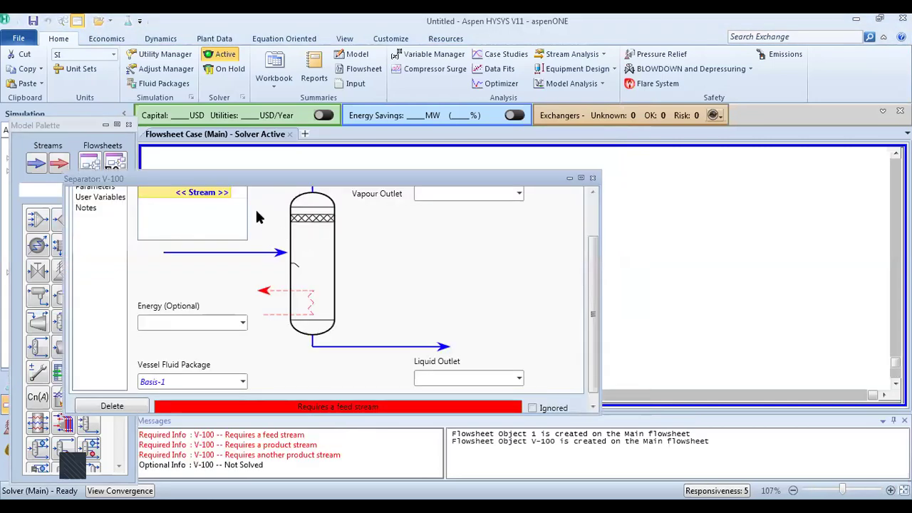
scroll(589, 270, "up", 3)
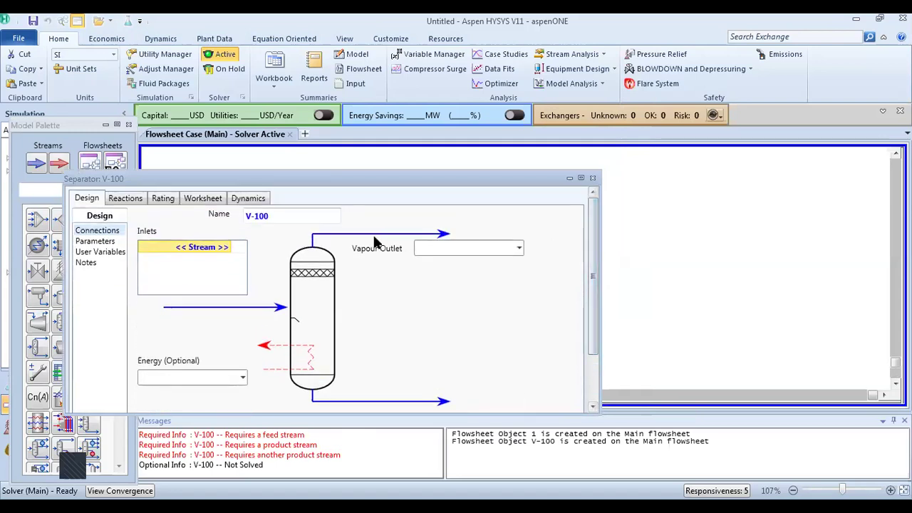
left_click(228, 247)
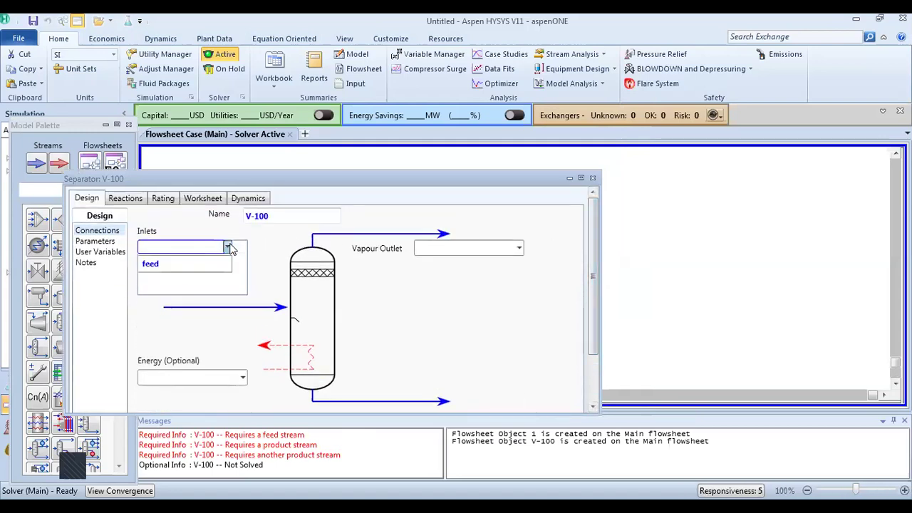
left_click(193, 263)
Name the separator's vapour outlet stream 1 and its liquid outlet stream 2
left_click(454, 249)
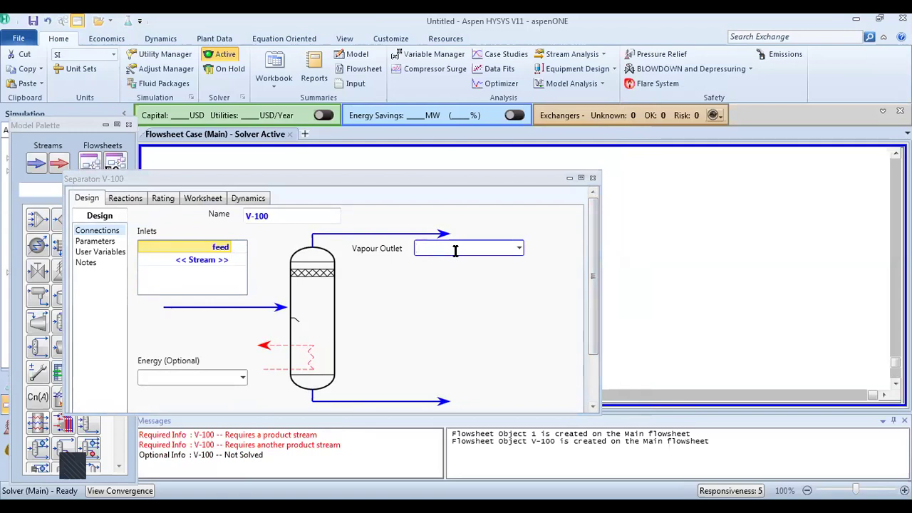
type("1")
key("Return")
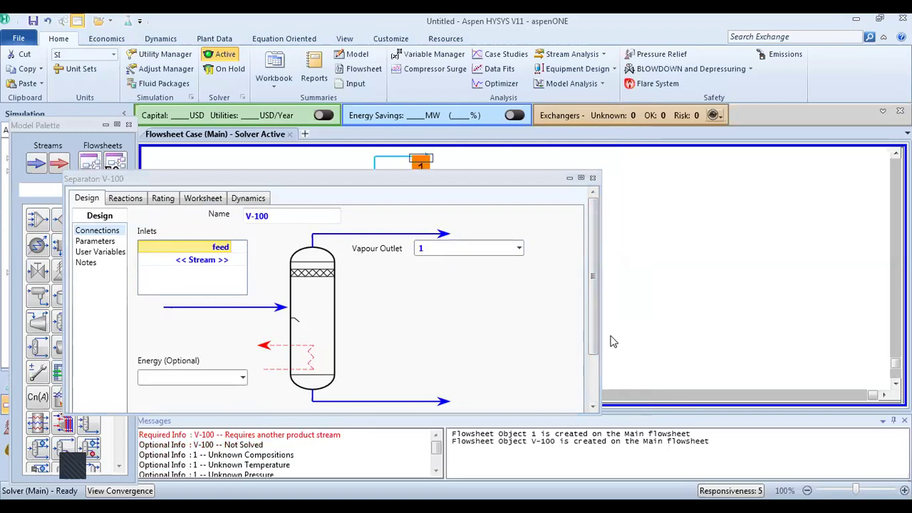
left_click_drag(592, 330, 593, 370)
left_click(463, 383)
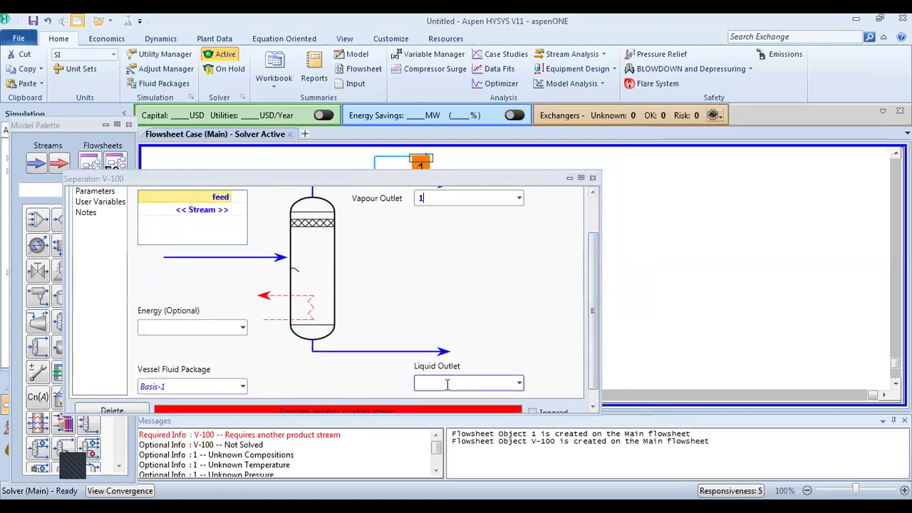
type("2")
key("Return")
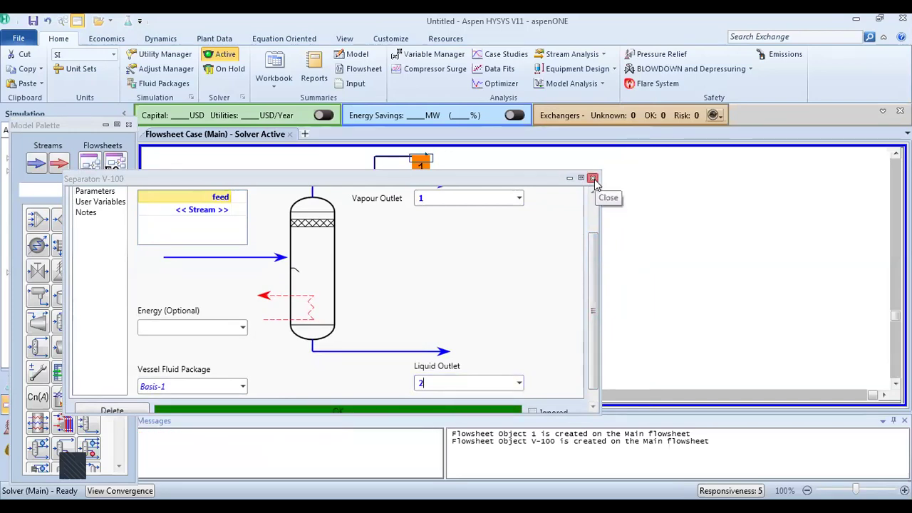
left_click(592, 179)
Reposition stream 2 below the separator and line the feed stream up with the separator inlet
left_click_drag(425, 300, 443, 336)
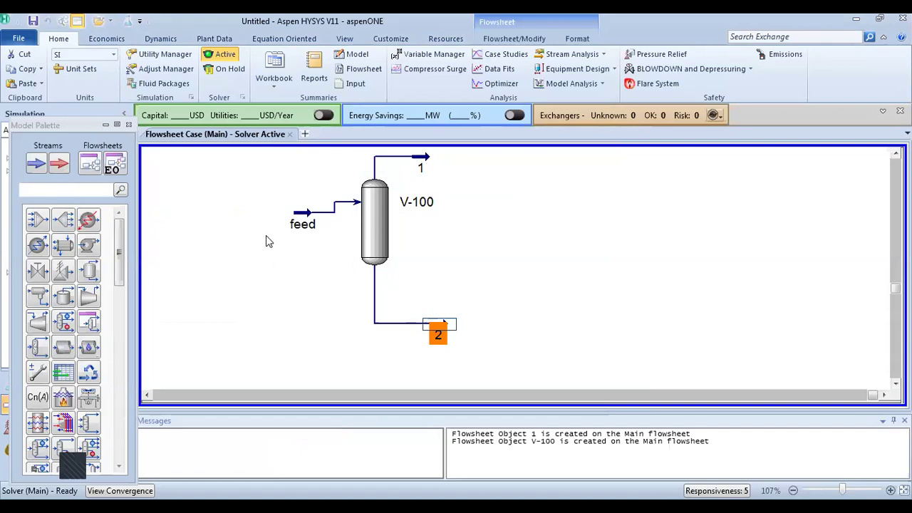
left_click_drag(299, 221, 276, 210)
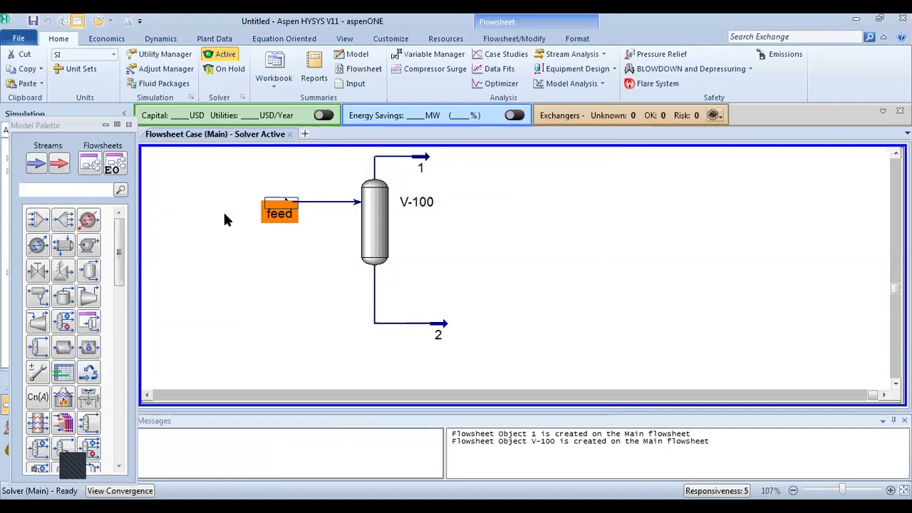
right_click(198, 208)
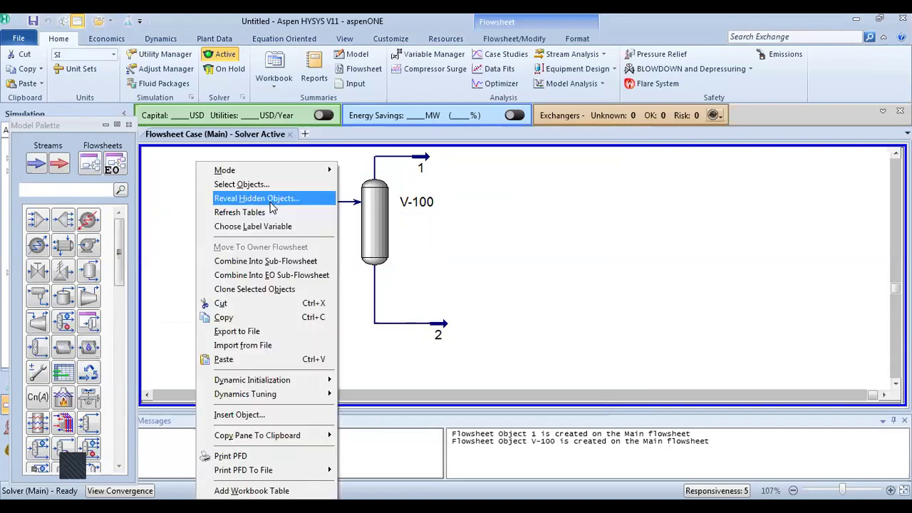
mouse_move(244, 437)
scroll(120, 320, "down", 3)
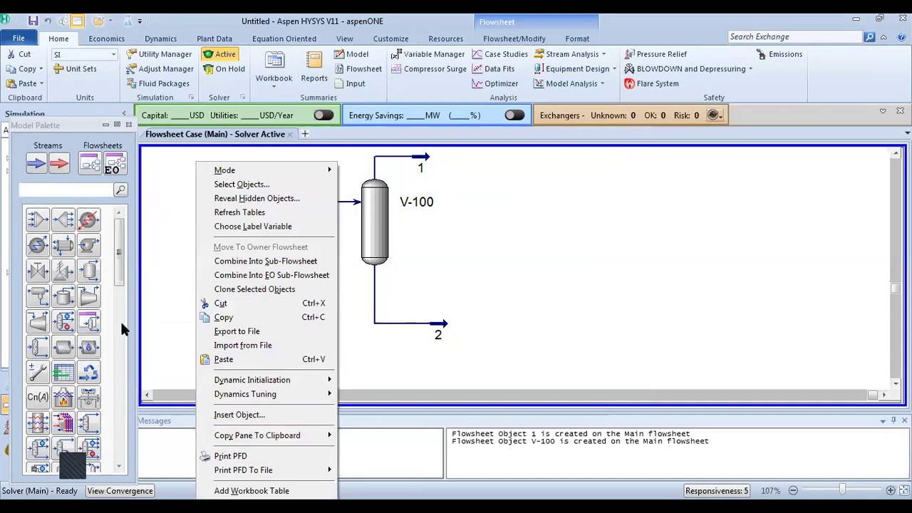
left_click(275, 235)
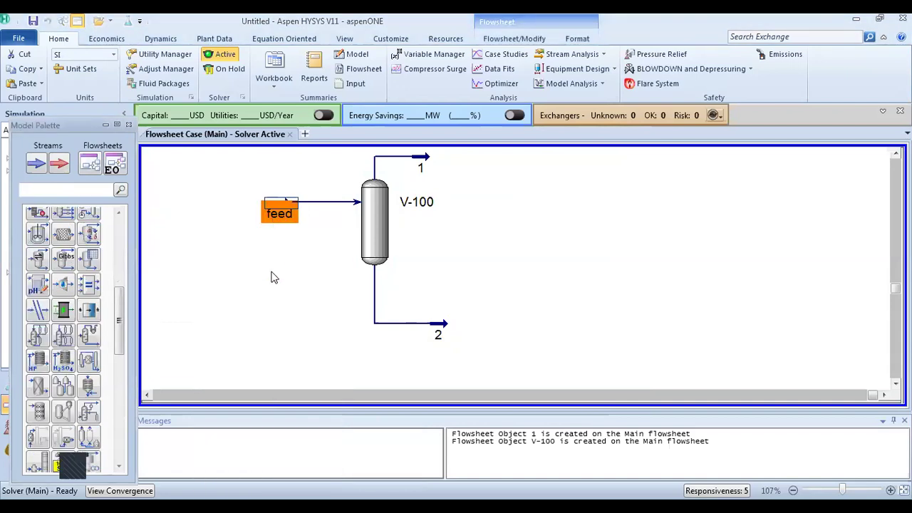
Show the feed stream's property table on the flowsheet and place it below the feed
right_click(276, 209)
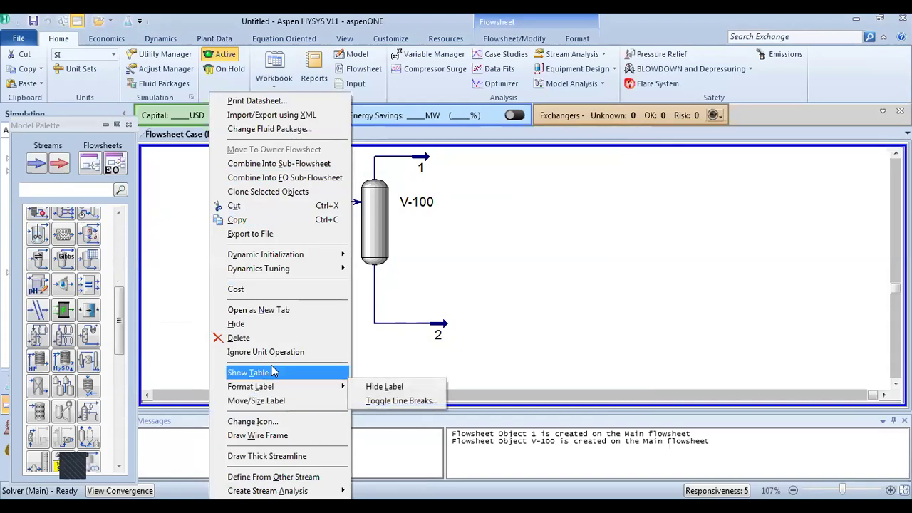
left_click(274, 372)
left_click_drag(328, 260, 192, 274)
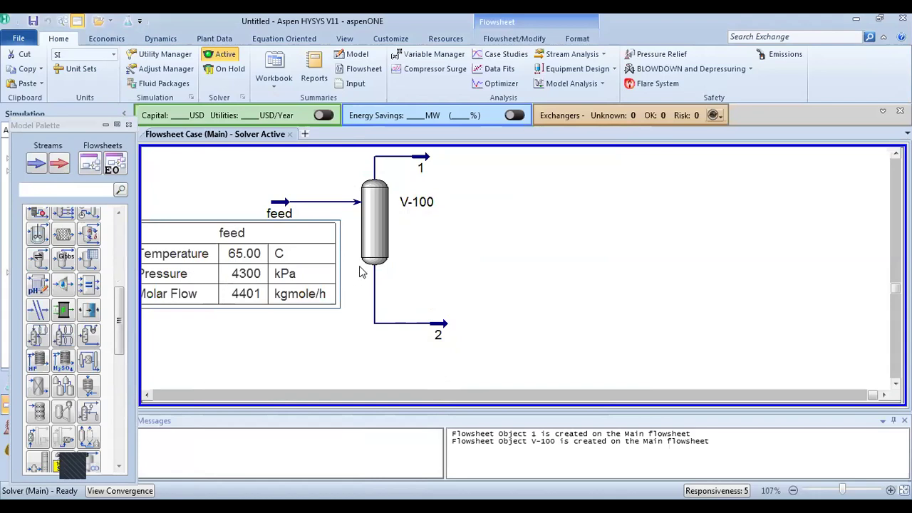
Move stream 1 farther from the separator and show its property table on the flowsheet
left_click(456, 162)
left_click_drag(456, 162, 478, 162)
left_click(478, 162)
right_click(447, 155)
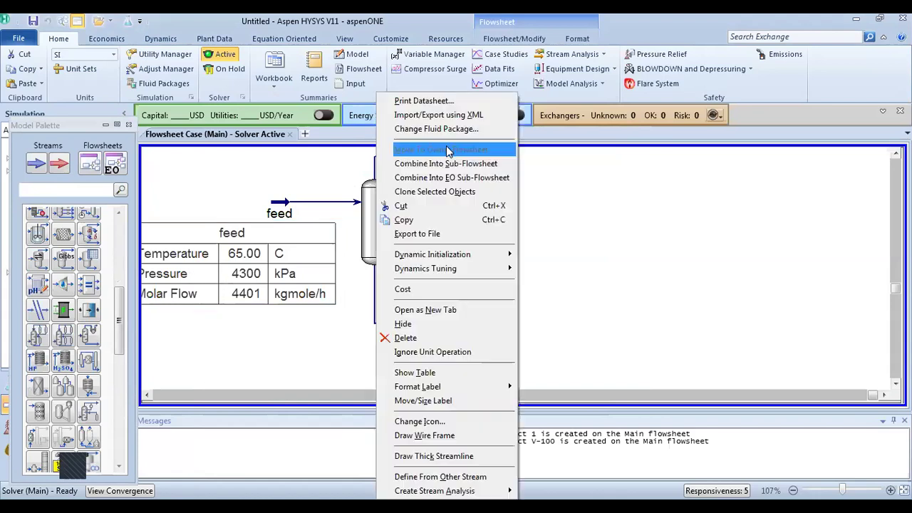
left_click(426, 373)
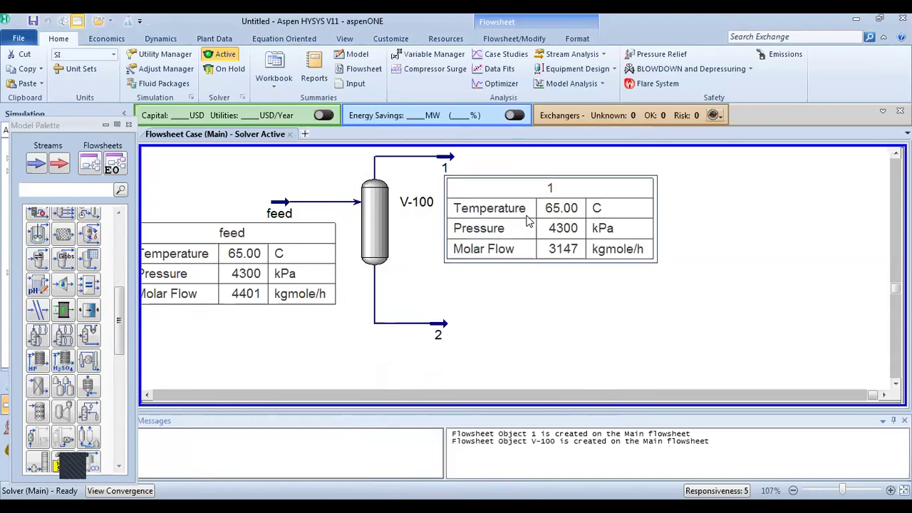
Move stream 2 lower on the flowsheet and show its property table just beside it
left_click_drag(442, 333, 443, 354)
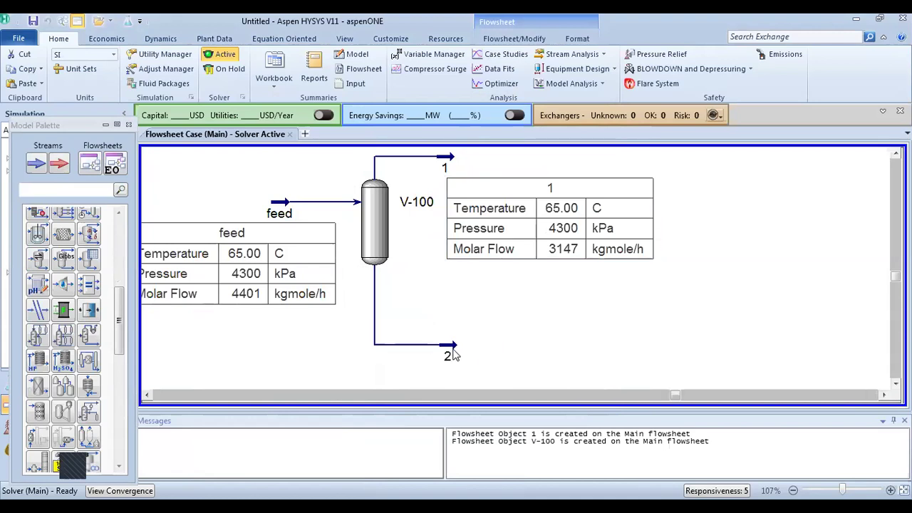
right_click(458, 353)
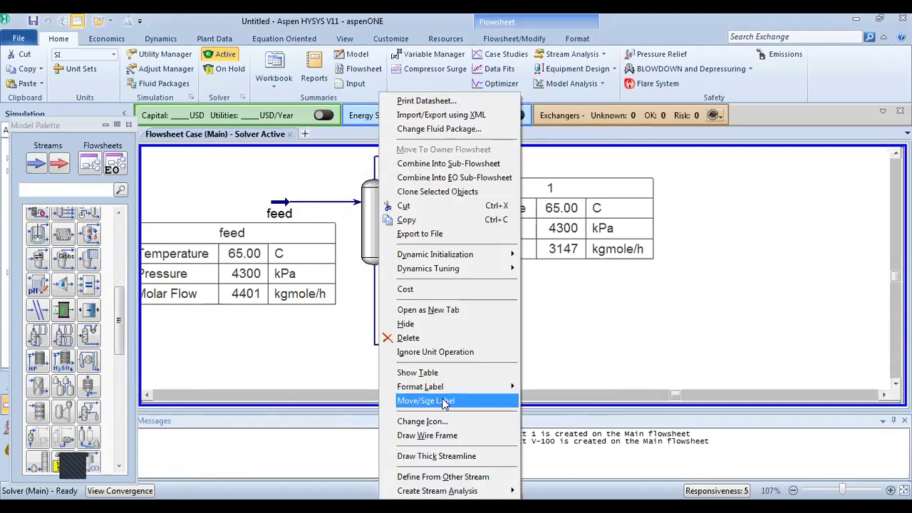
left_click(430, 380)
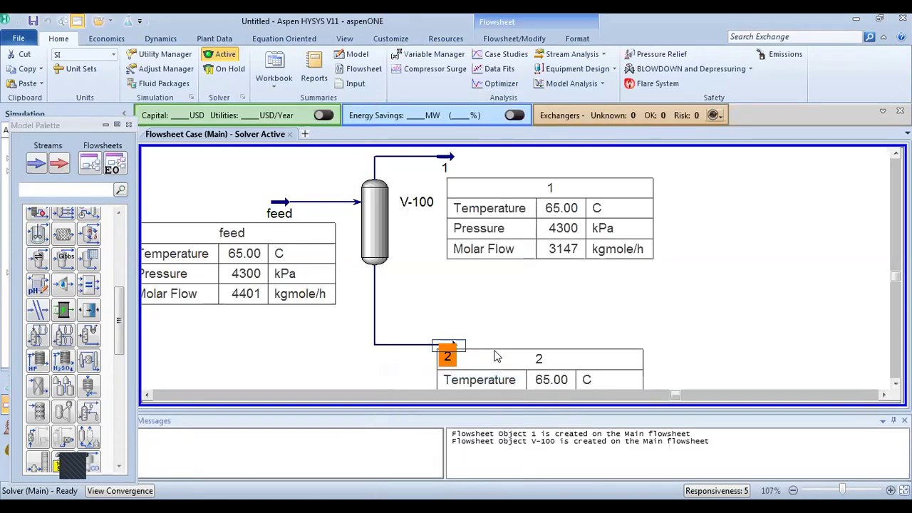
left_click_drag(510, 366, 550, 354)
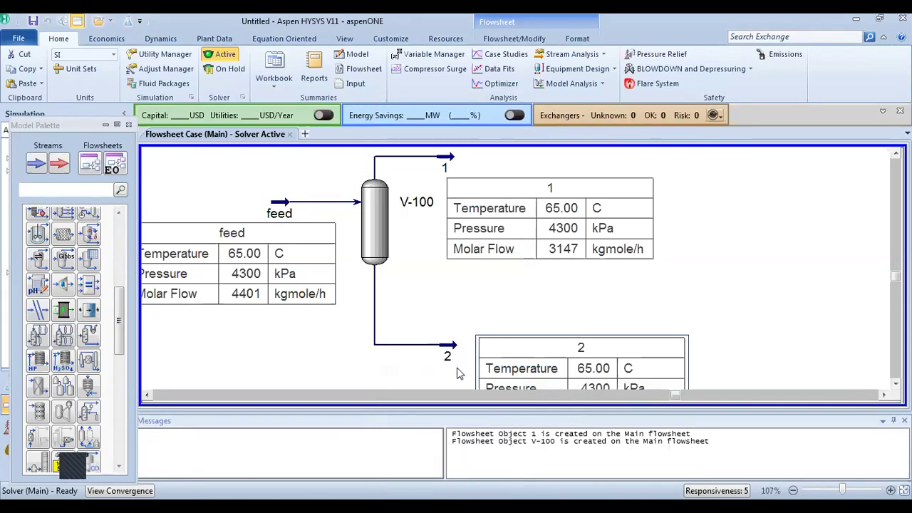
left_click(390, 380)
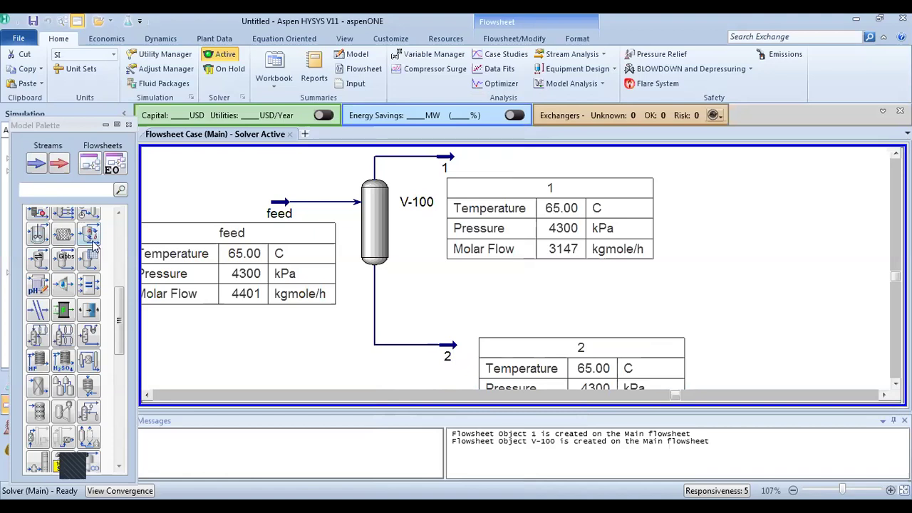
Place a new material stream above stream 1's table and name it rel feed
left_click_drag(41, 170, 617, 160)
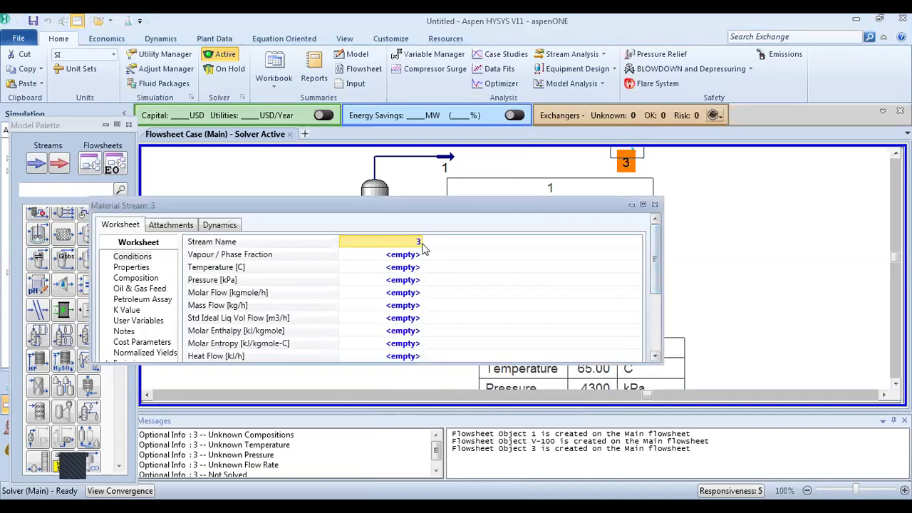
type("re")
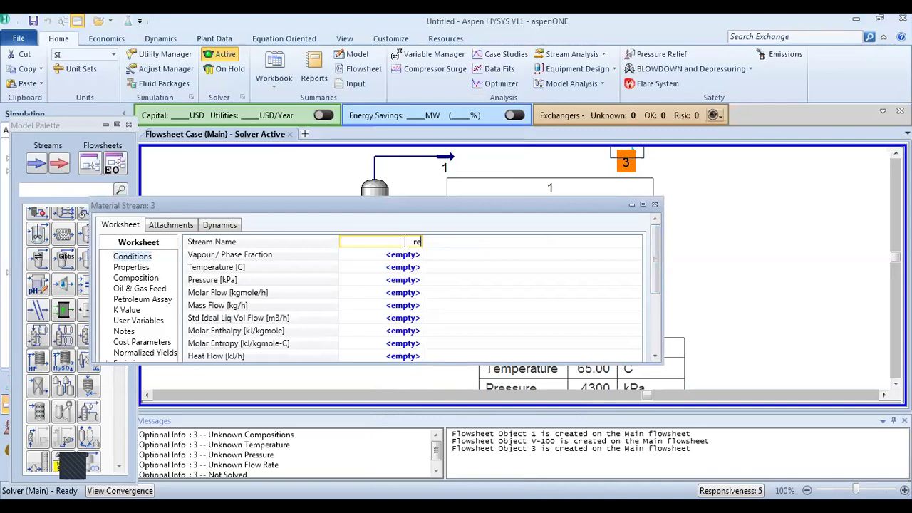
type("l feed")
key("Return")
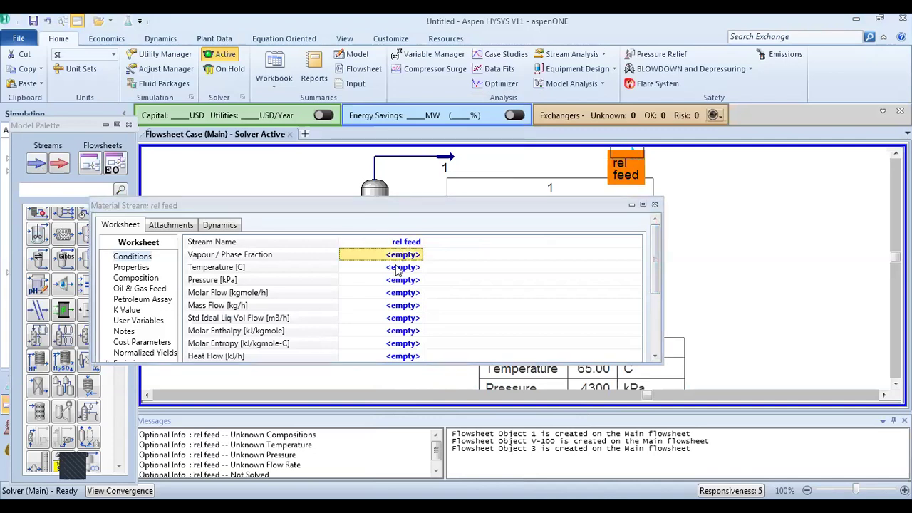
Set rel feed's temperature to 129 C, pressure to 5500 kPa and molar flow to 4200 kgmole/h
left_click(398, 268)
left_click(398, 268)
type("129")
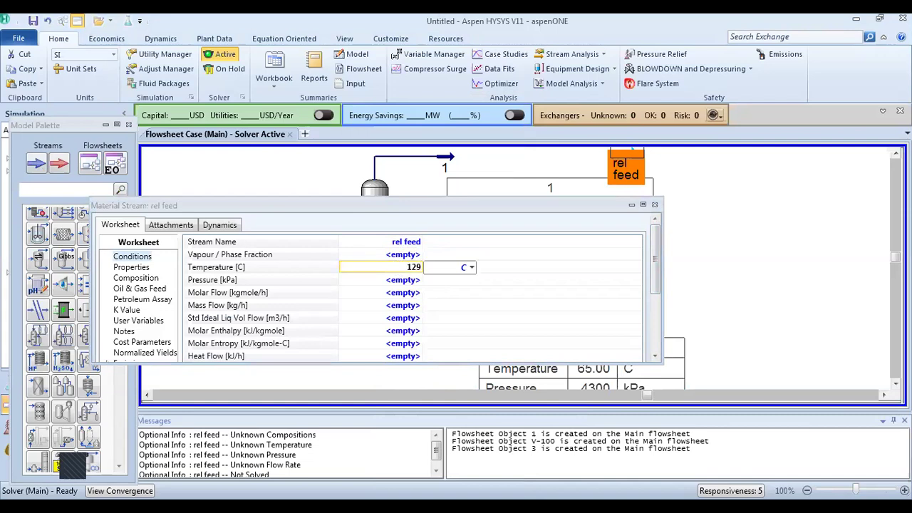
key("Return")
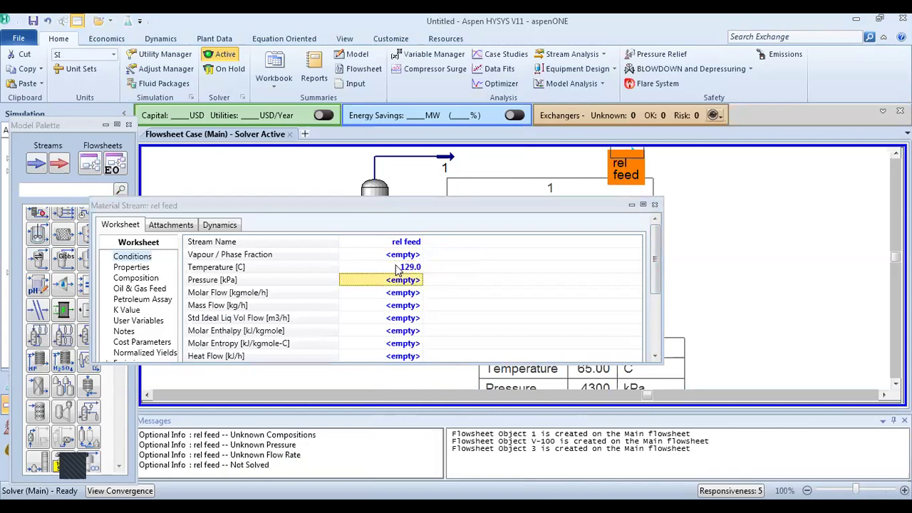
type("4")
key("Return")
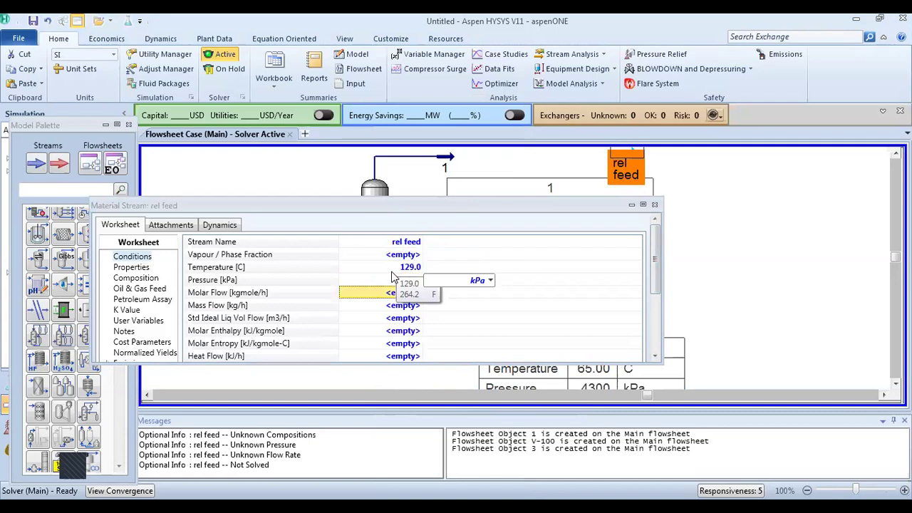
left_click(385, 292)
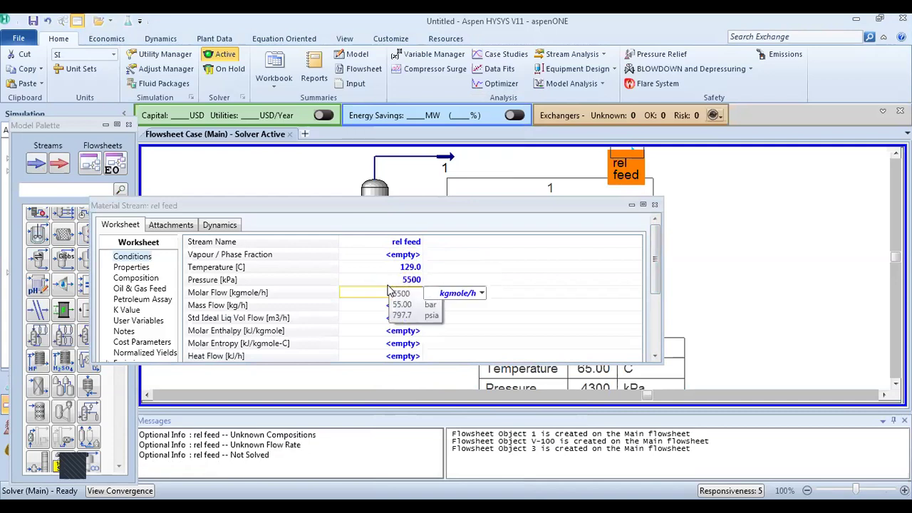
type("4200")
key("Return")
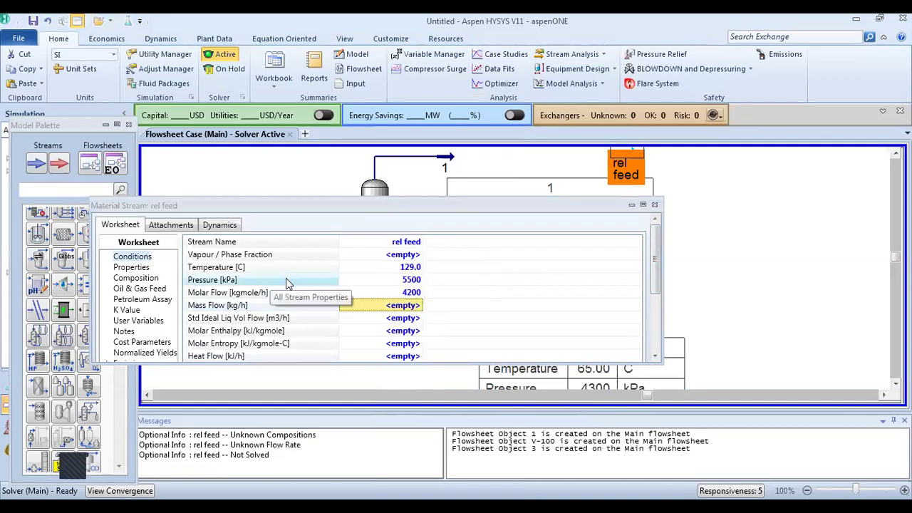
Define rel feed's composition by copying it from the stream named feed
left_click(135, 278)
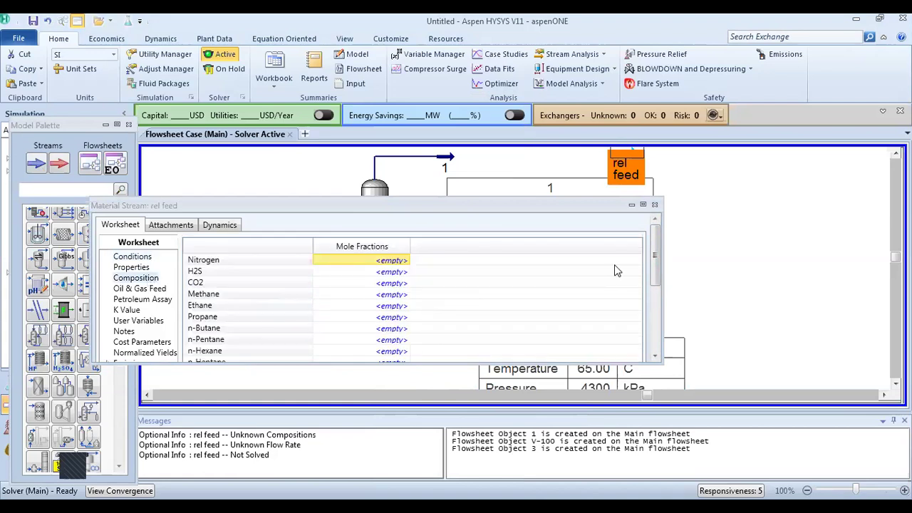
left_click_drag(656, 266, 659, 332)
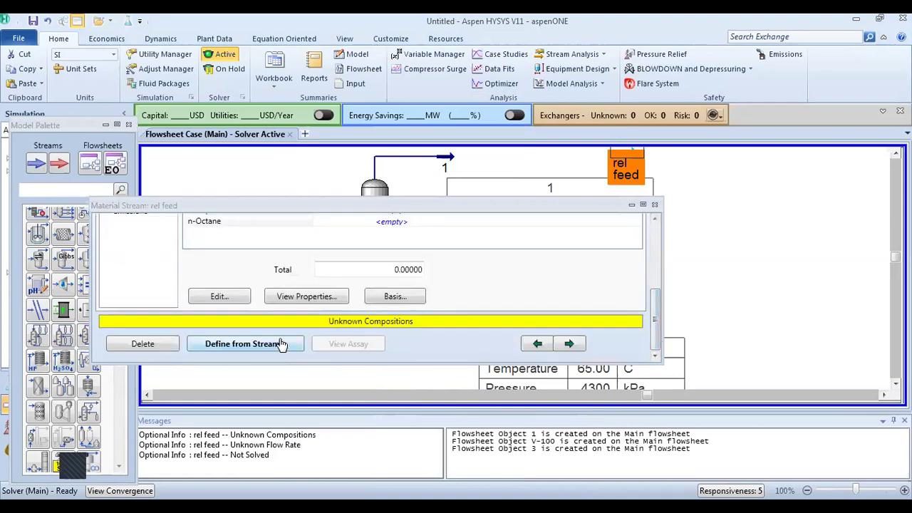
left_click(229, 345)
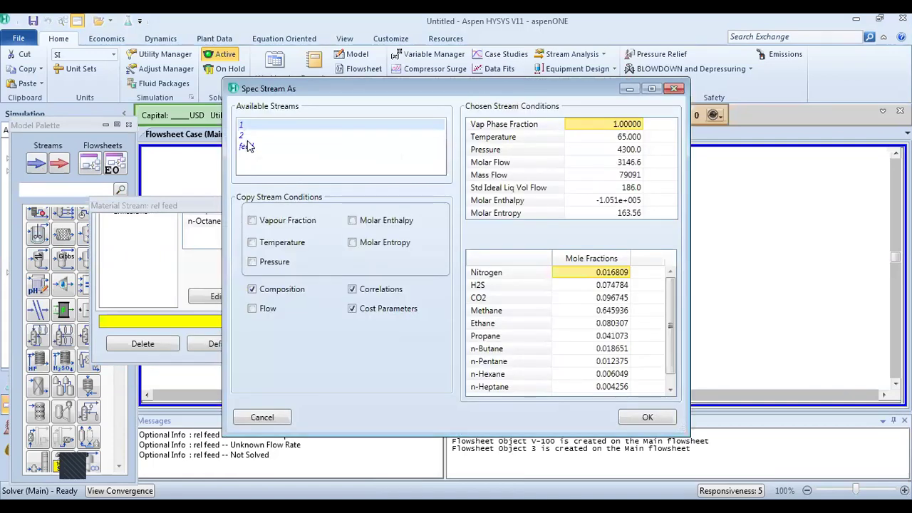
left_click(248, 145)
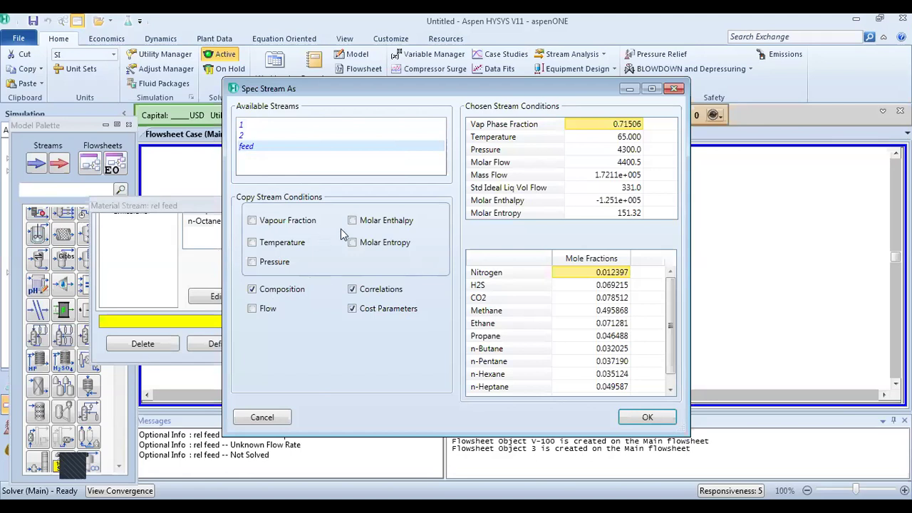
left_click(623, 419)
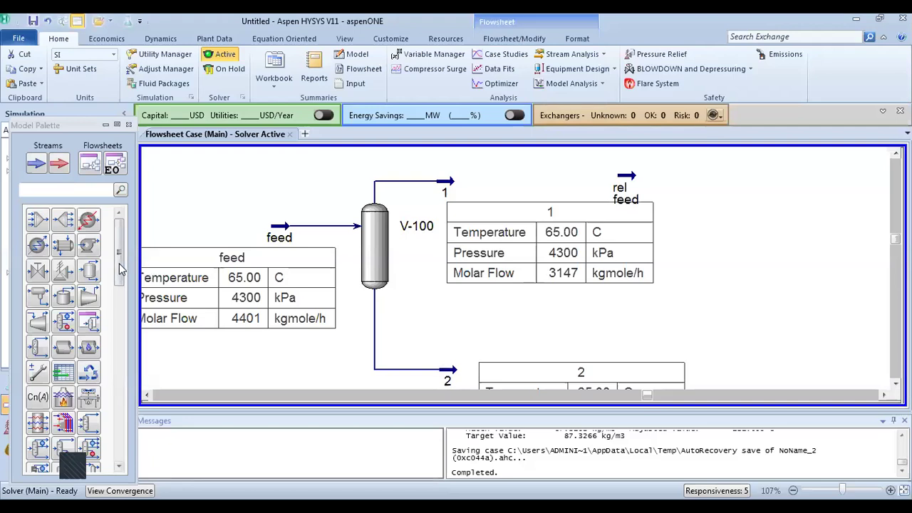
Place an Adjust block on the flowsheet between stream 1 and rel feed, and open its settings
scroll(119, 271, "down", 3)
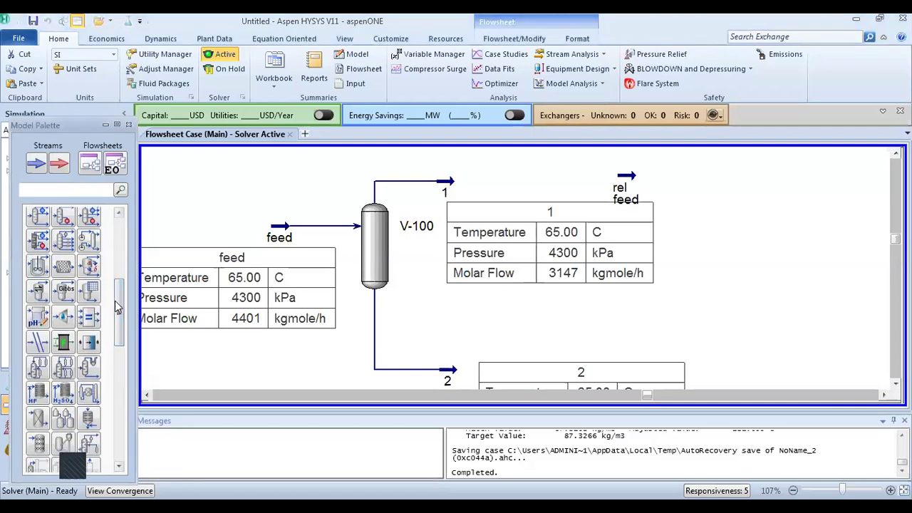
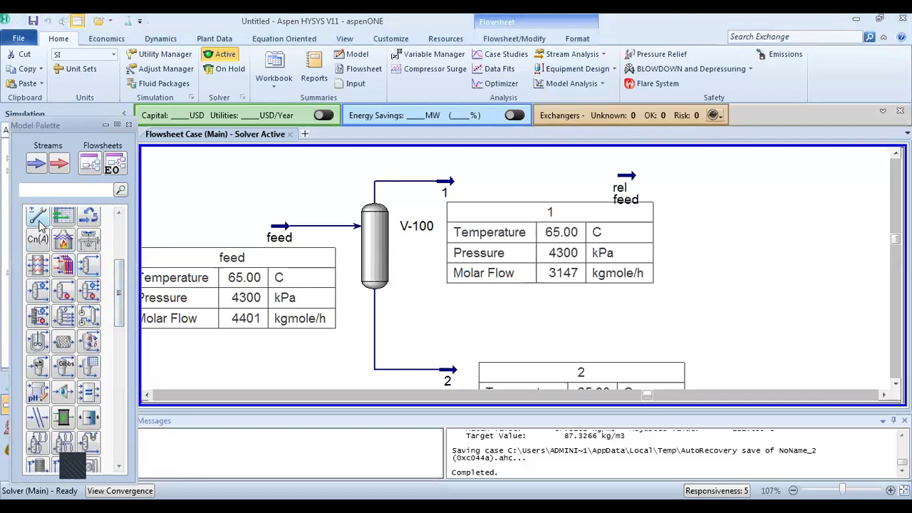
left_click_drag(39, 222, 550, 192)
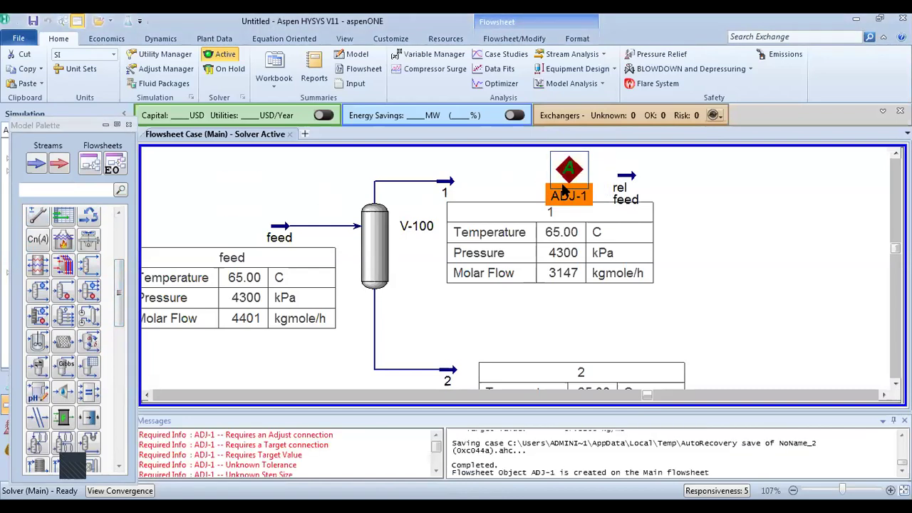
double_click(562, 187)
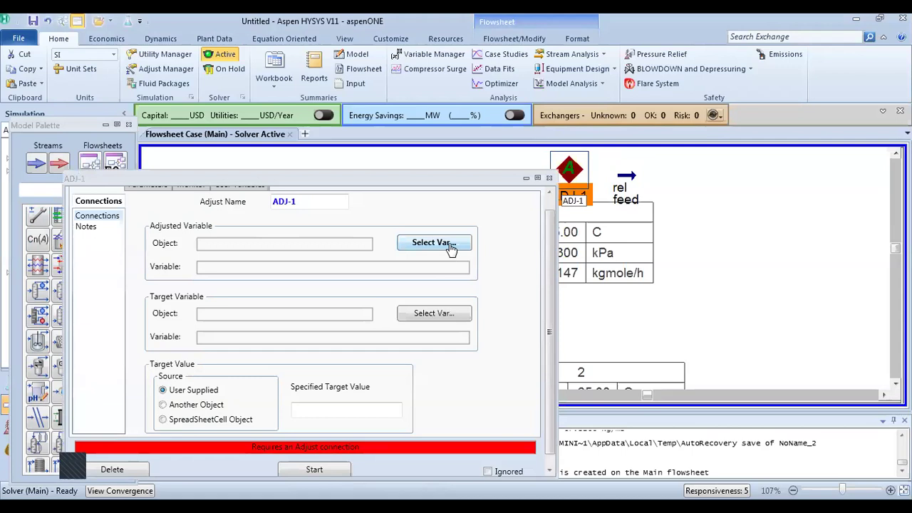
Select the Temperature of rel feed as the Adjust block's adjusted variable
left_click(433, 243)
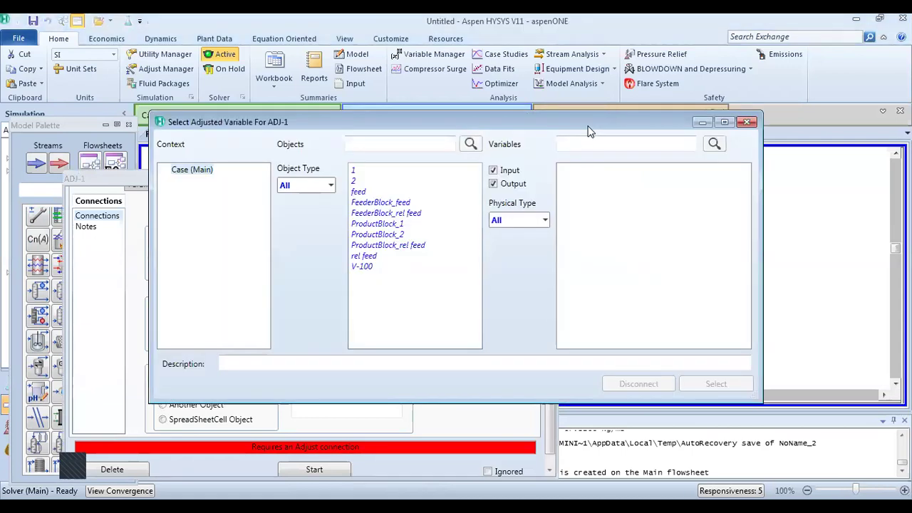
left_click_drag(588, 129, 558, 240)
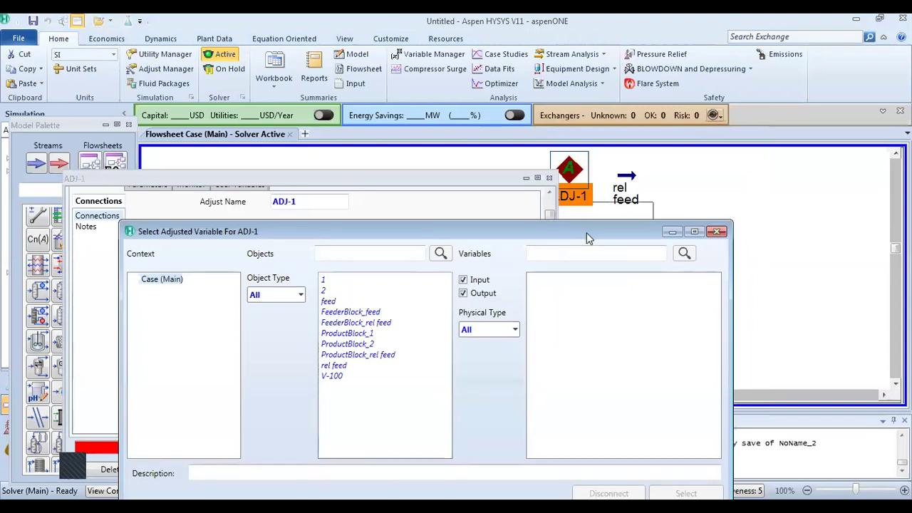
left_click_drag(586, 232, 586, 193)
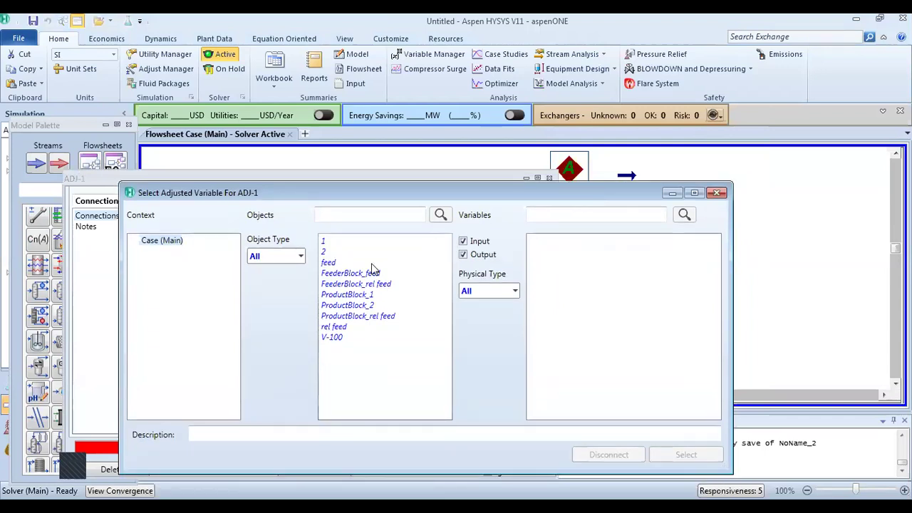
left_click(336, 326)
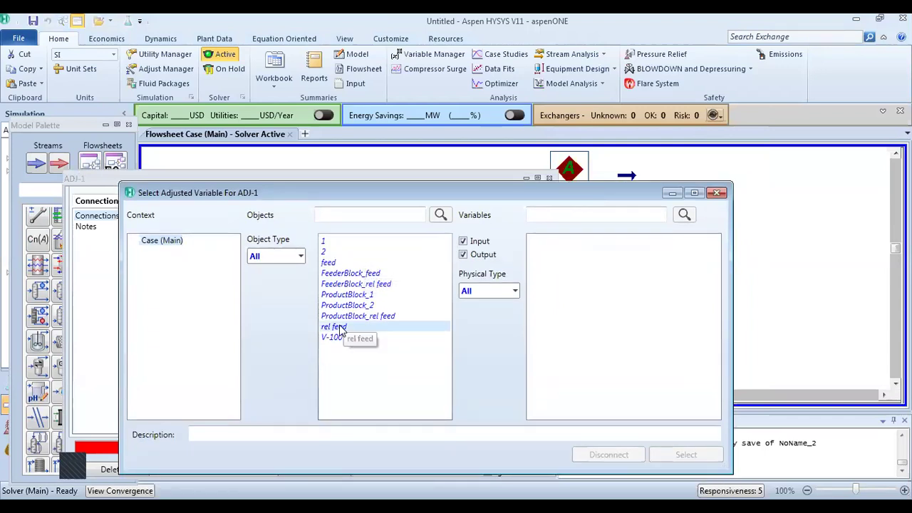
left_click(559, 213)
type("te")
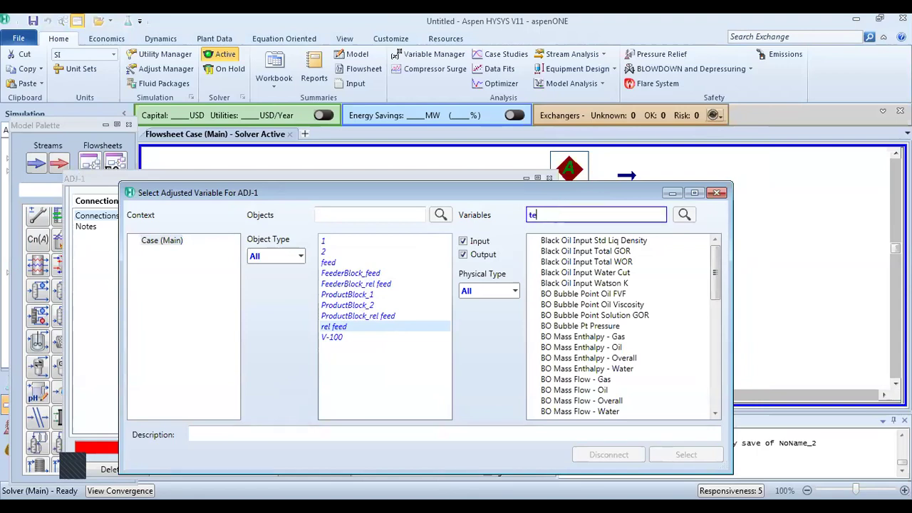
type("mp")
left_click(564, 242)
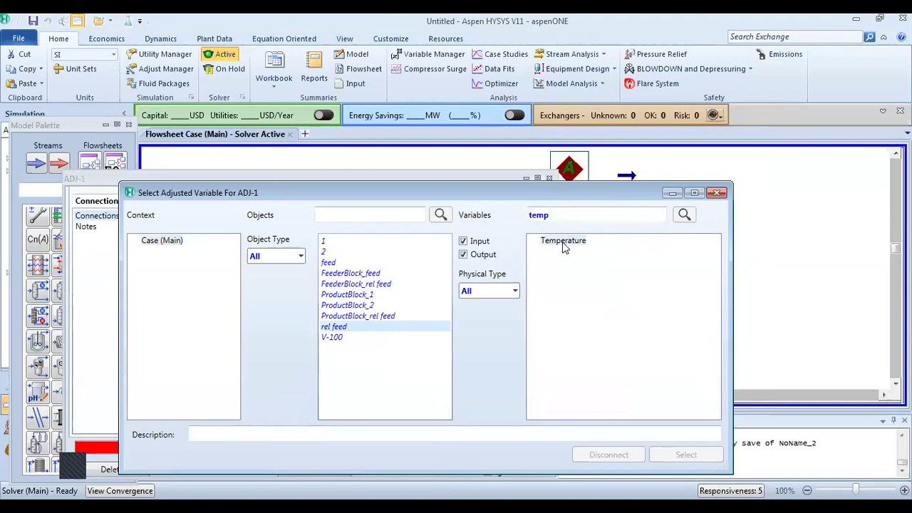
left_click(656, 457)
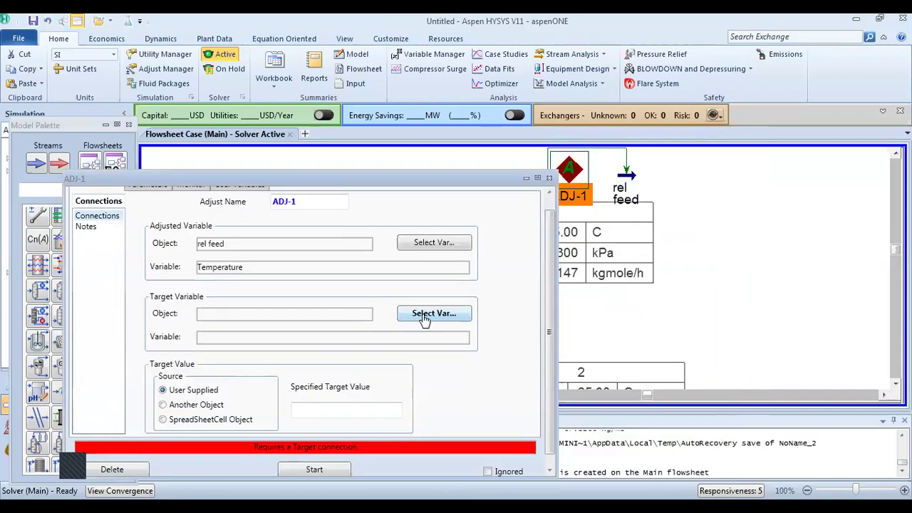
Select the Mass Density of rel feed as the Adjust block's target variable
left_click(424, 317)
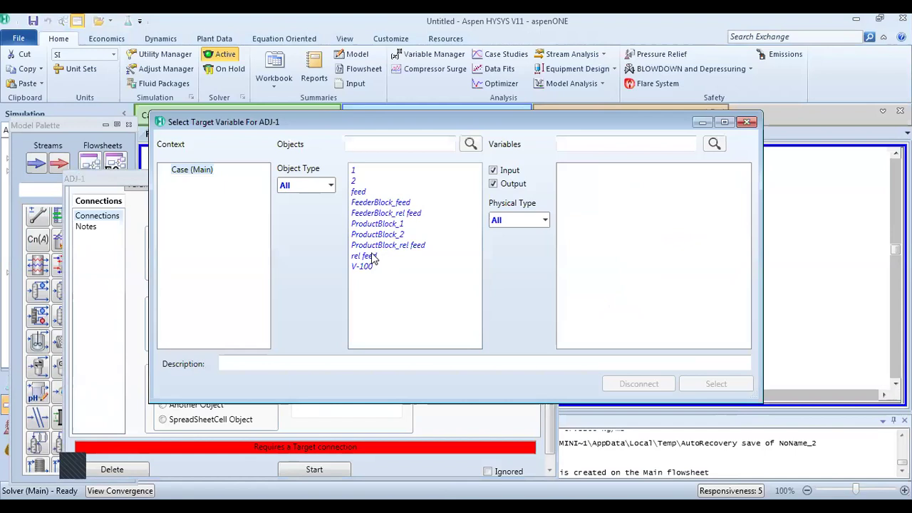
left_click(371, 256)
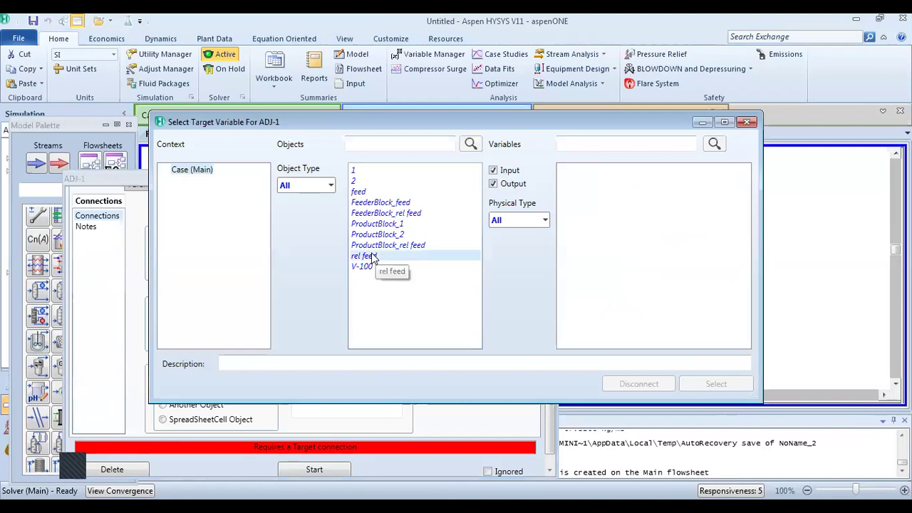
left_click(587, 145)
type("m")
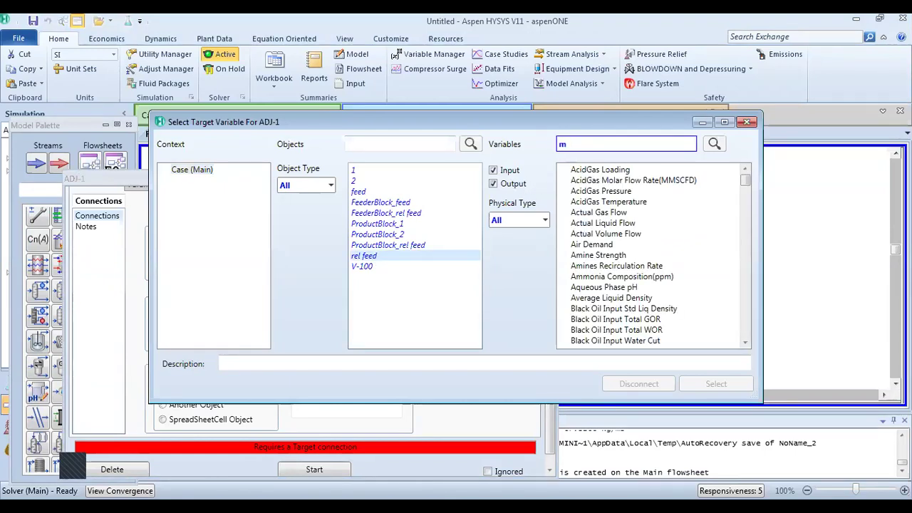
type("ass d")
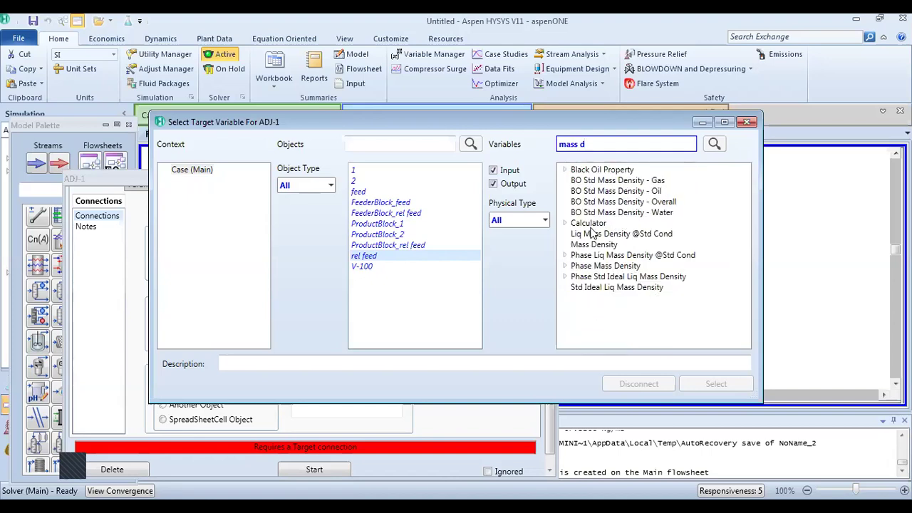
left_click(590, 244)
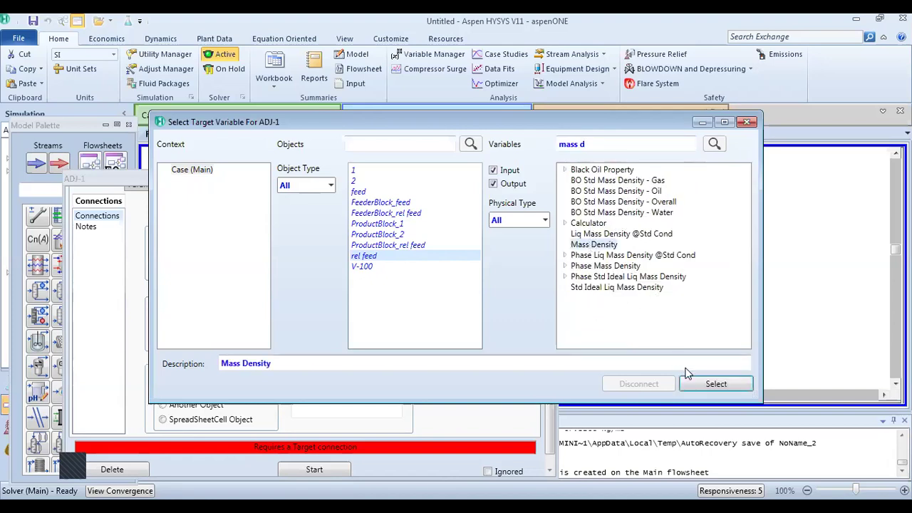
left_click(695, 385)
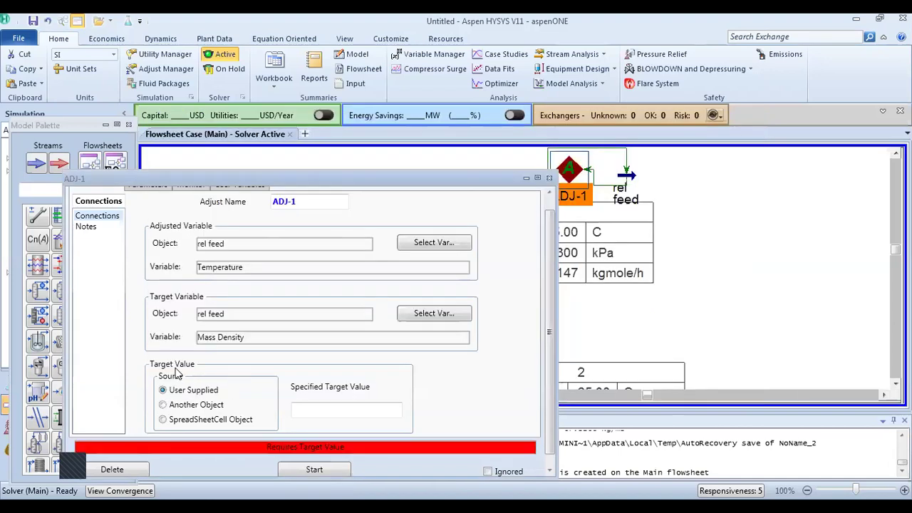
Match the Adjust block's target value to another object, the feed stream, and start the solver iteration
left_click(164, 405)
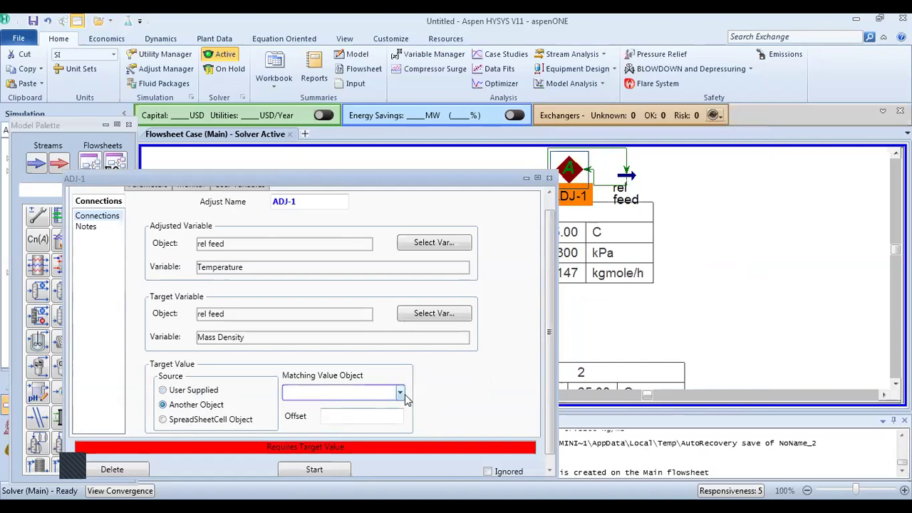
left_click(400, 393)
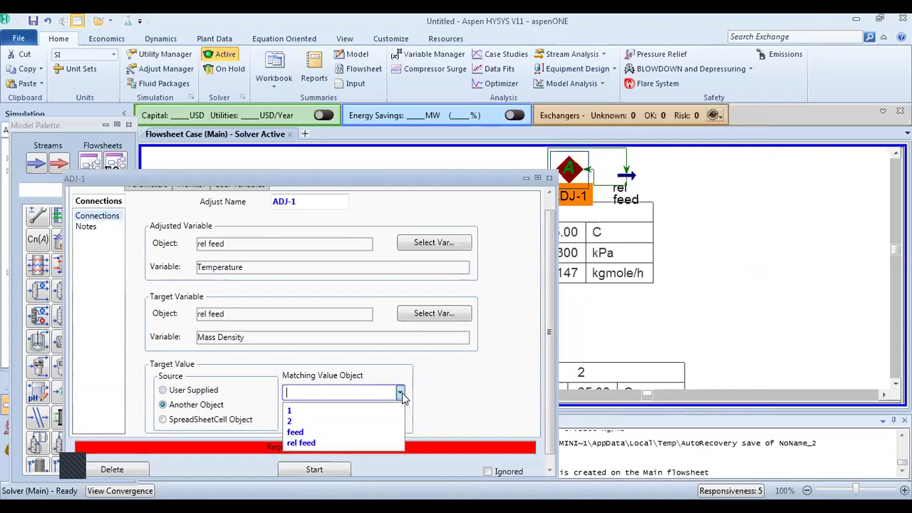
left_click(304, 433)
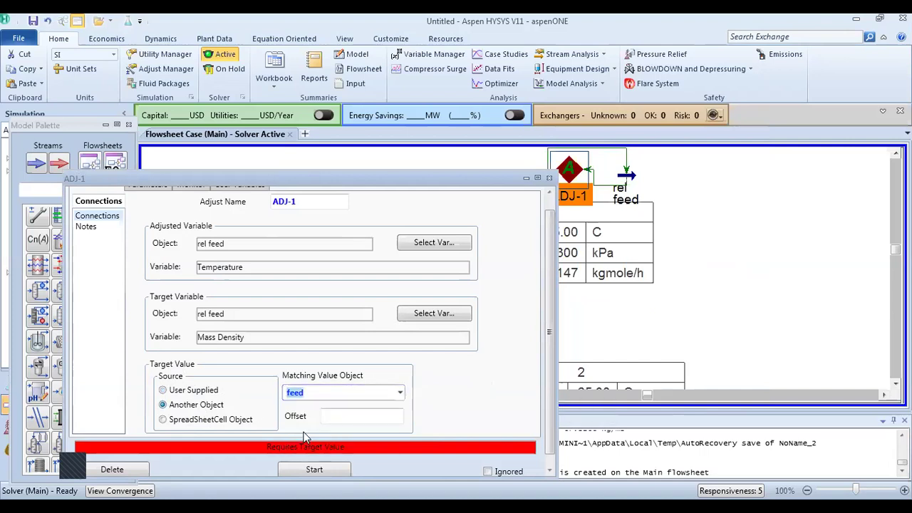
left_click(315, 470)
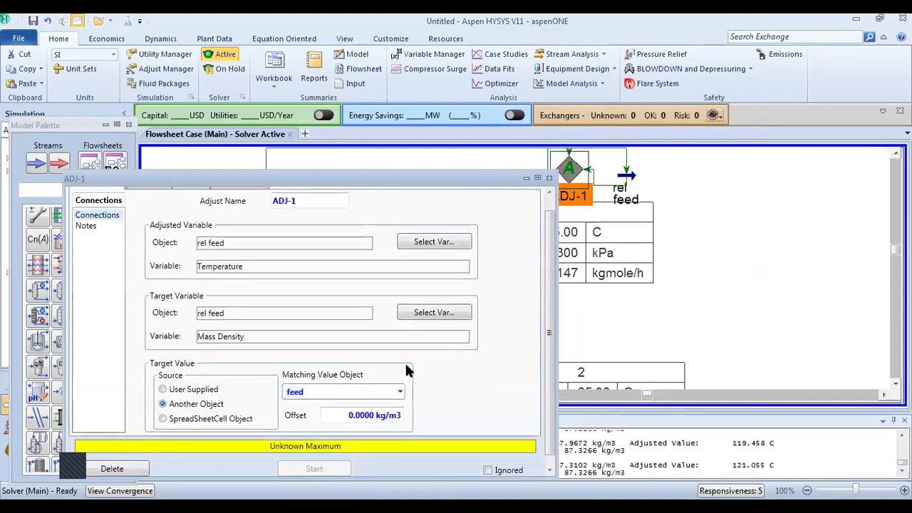
left_click(549, 178)
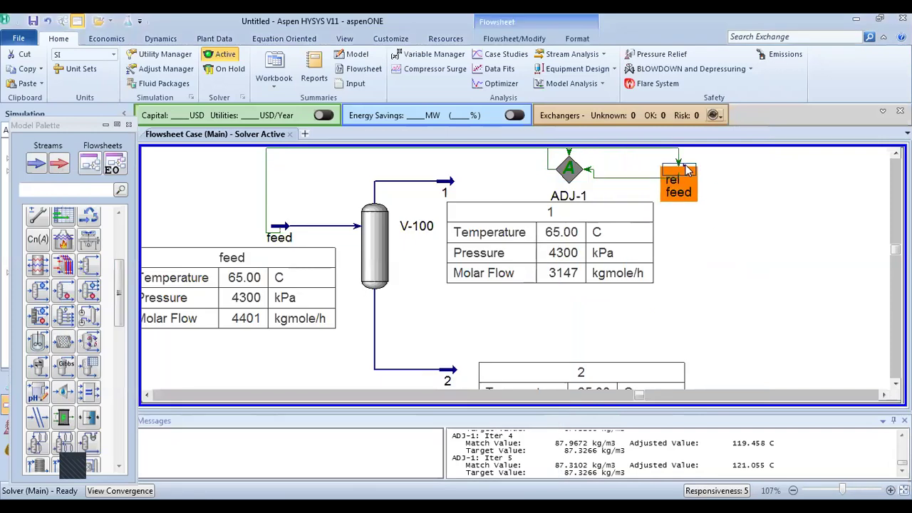
Move rel feed farther from the Adjust block and show its property table on the flowsheet
mouse_move(684, 176)
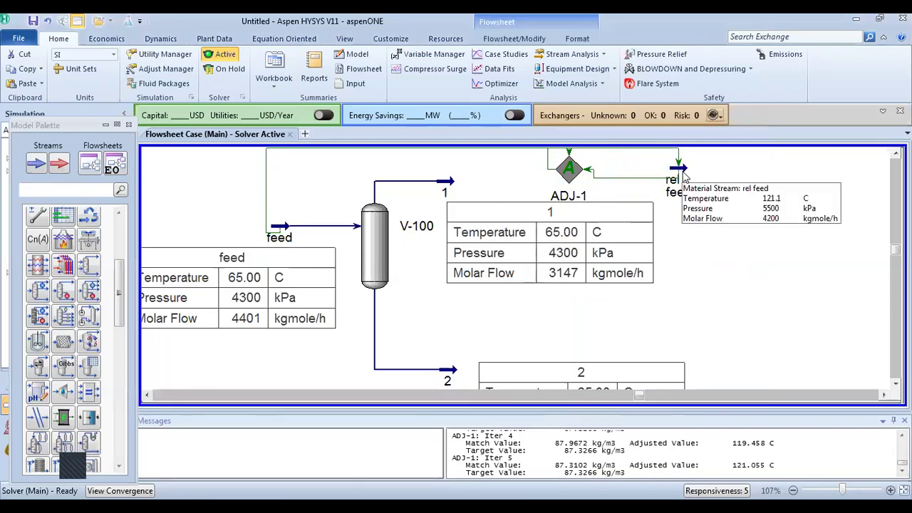
right_click(683, 177)
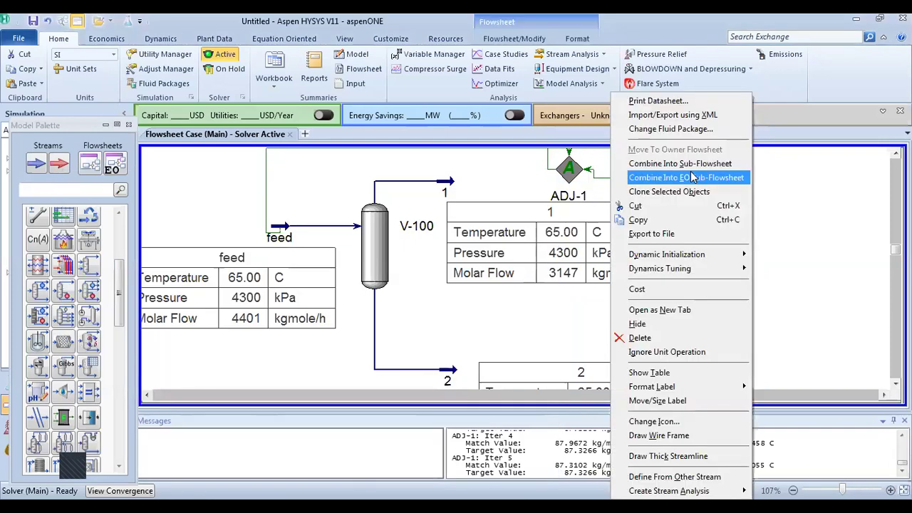
left_click(651, 373)
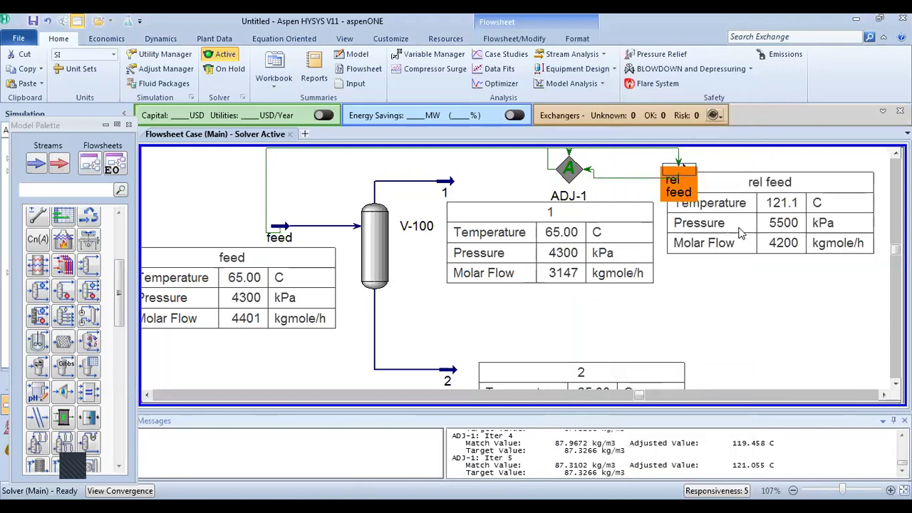
Move rel feed's property table down, clear of the stream and its label on the flowsheet
left_click_drag(746, 241, 752, 262)
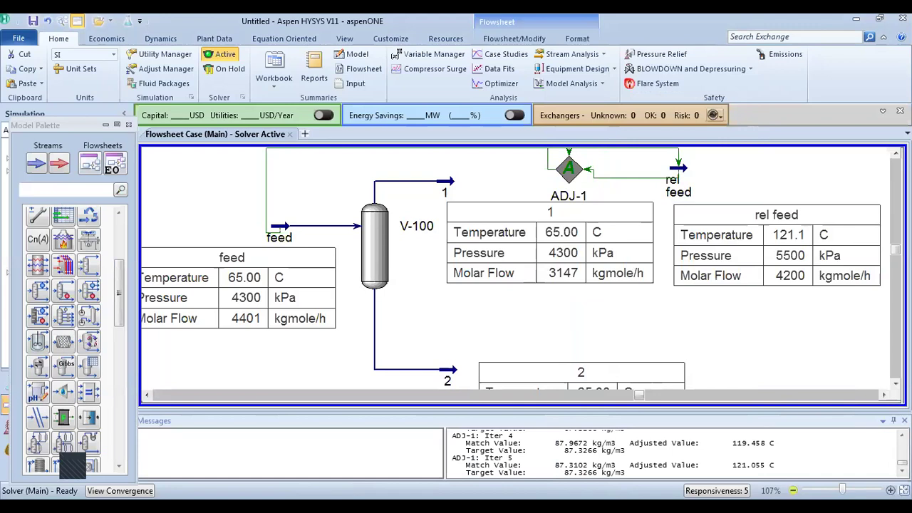
scroll(519, 268, "down", 2)
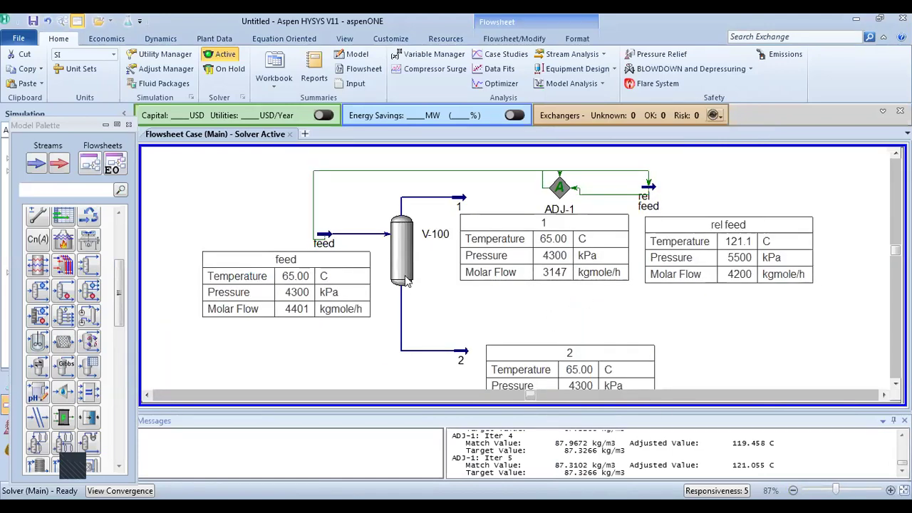
mouse_move(326, 241)
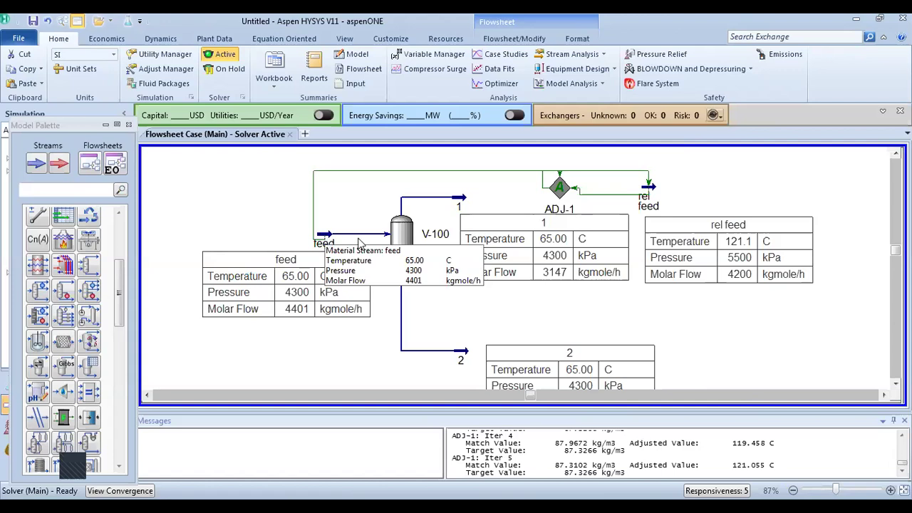
mouse_move(401, 255)
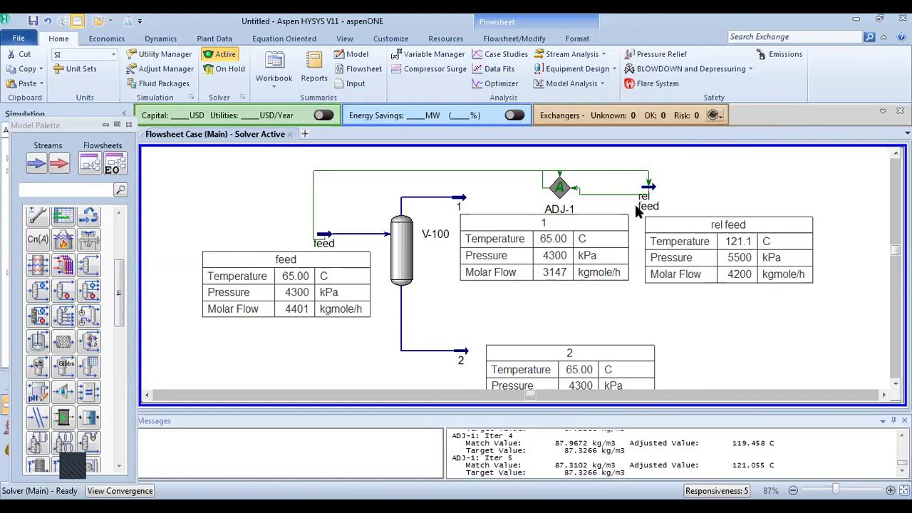
mouse_move(649, 210)
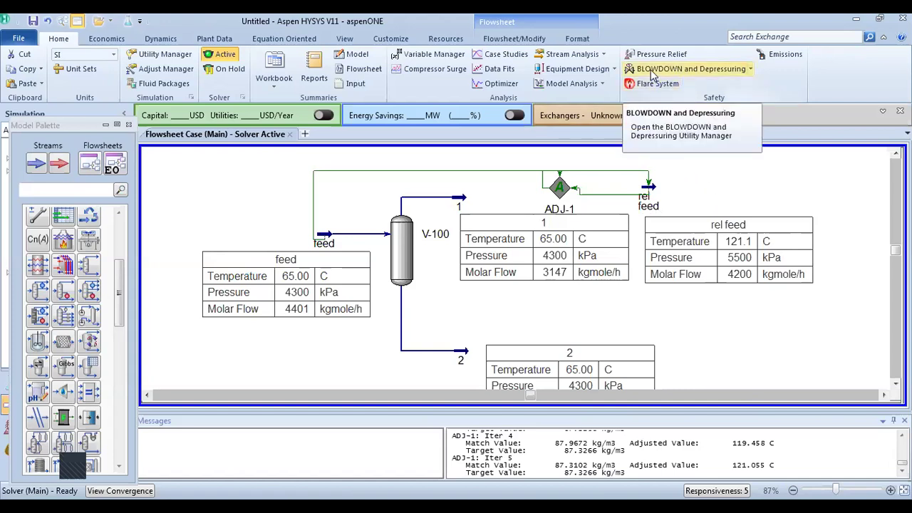
Create a BLOWDOWN analysis from the Single Vessel BLOWDOWN (v10.0) template and start the analysis
left_click(751, 70)
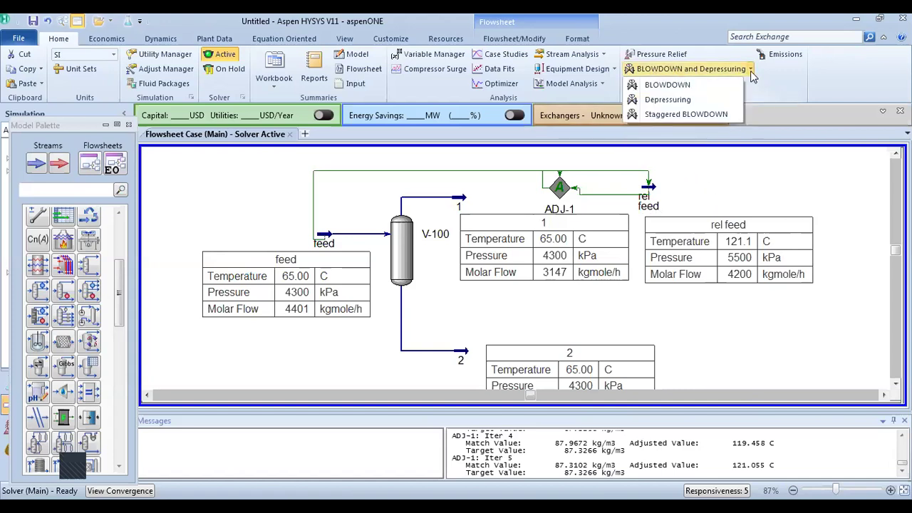
left_click(668, 84)
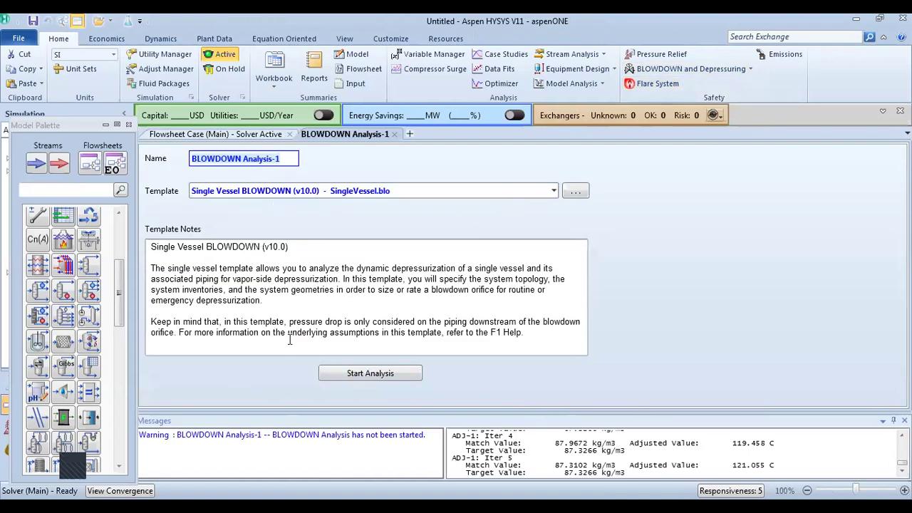
left_click(369, 374)
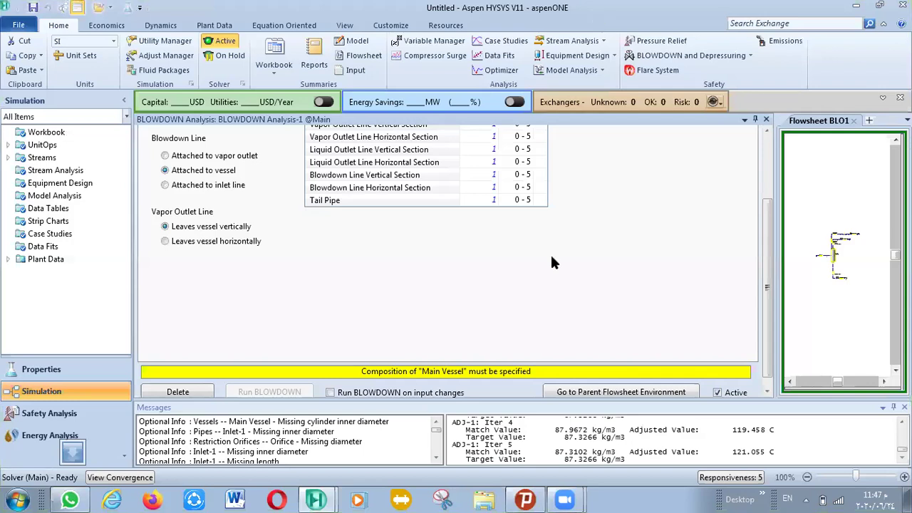
Examine the BLOWDOWN analysis's line configuration options, segment counts and vessel piping flowsheet
scroll(765, 214, "up", 3)
scroll(762, 206, "down", 1)
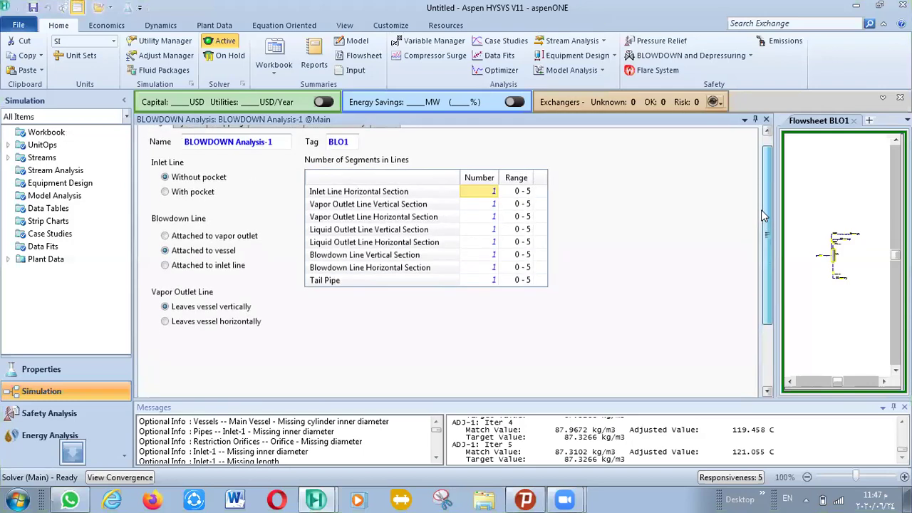
scroll(762, 213, "up", 1)
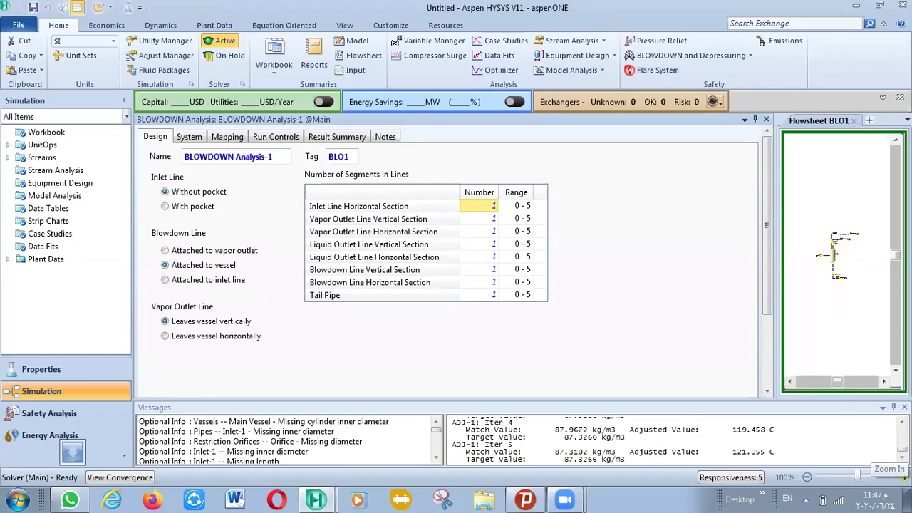
left_click(903, 477)
left_click(840, 385)
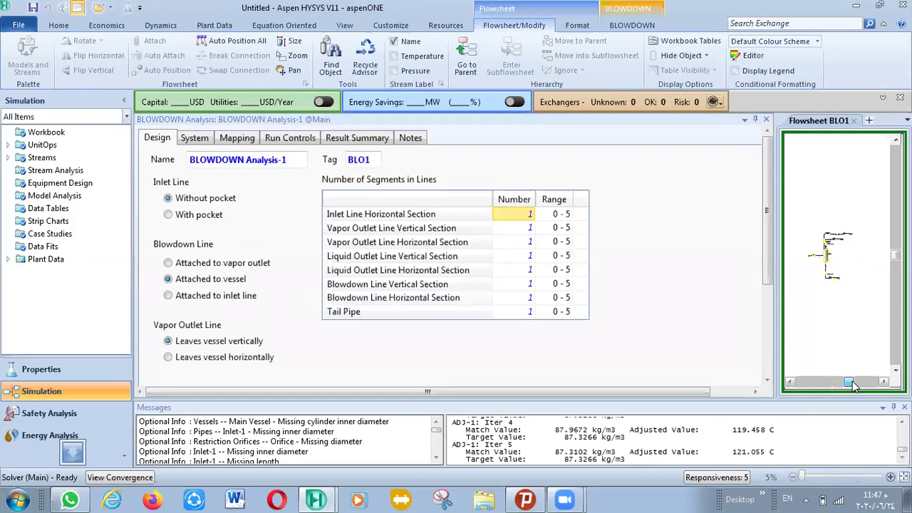
left_click(309, 194)
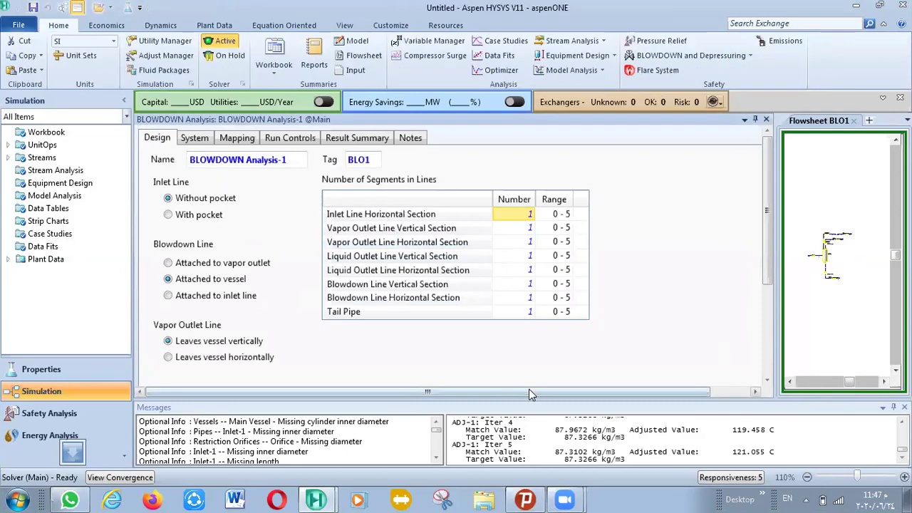
left_click(807, 477)
scroll(819, 428, "down", 3)
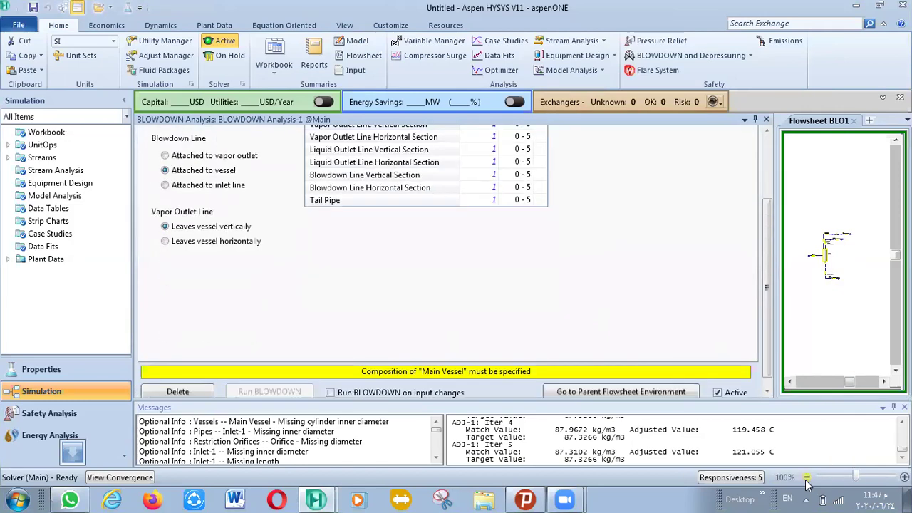
Set the number of segments to 0 for the inlet line horizontal section and both vapor outlet line sections
left_click_drag(767, 346, 766, 198)
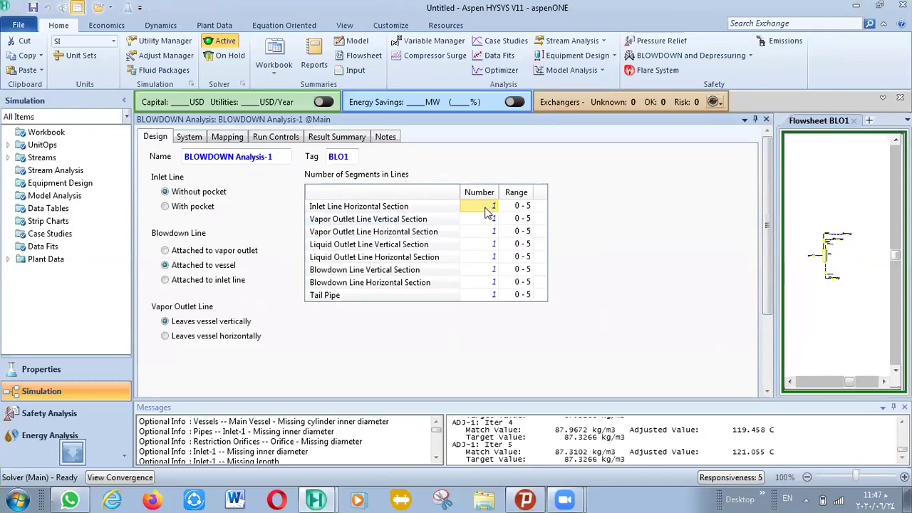
type("0")
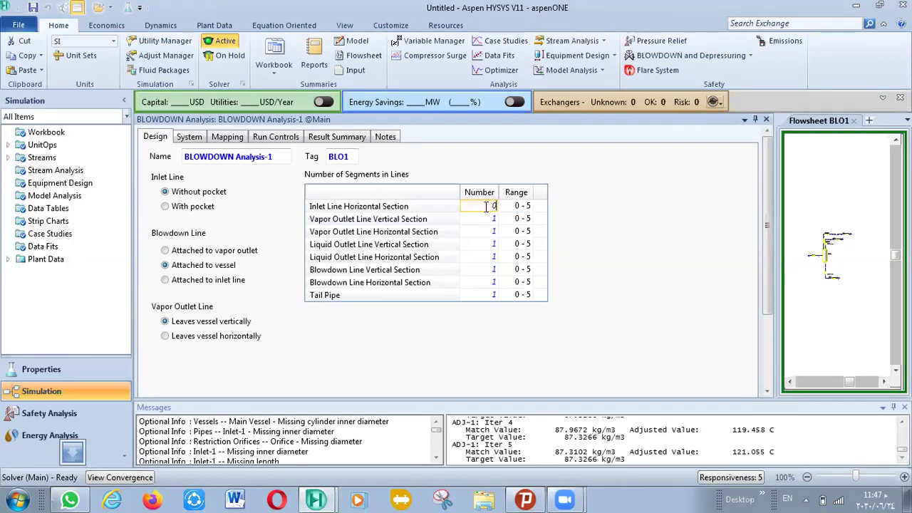
key("Return")
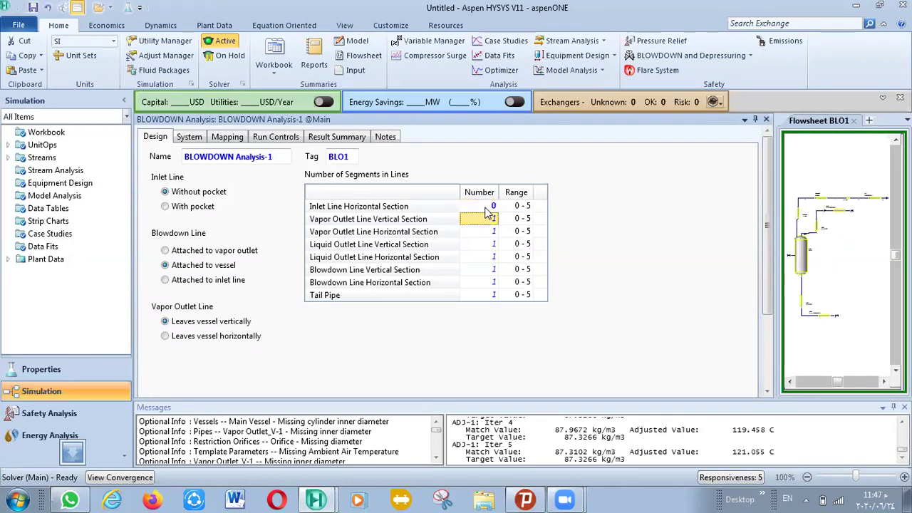
type("0")
key("Return")
type("0")
key("Return")
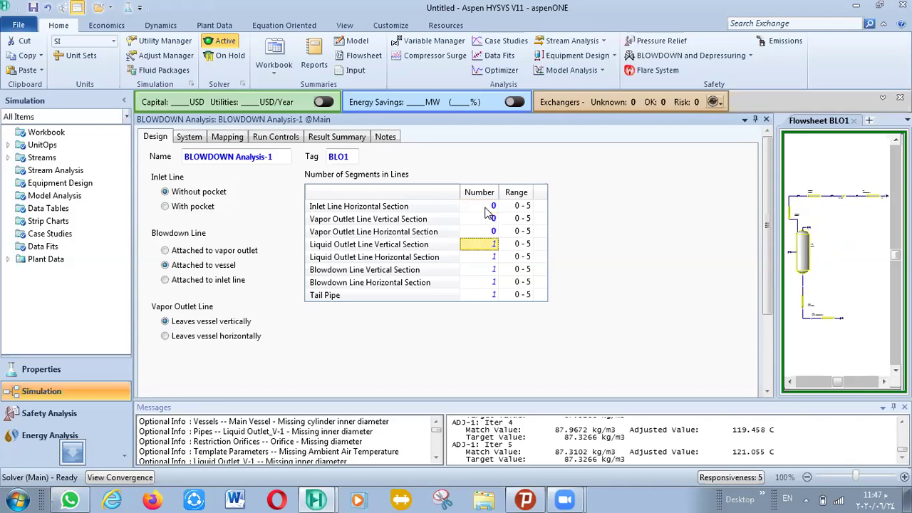
Set the number of segments to 0 for both liquid outlet line sections, both blowdown line sections and the tail pipe
type("0")
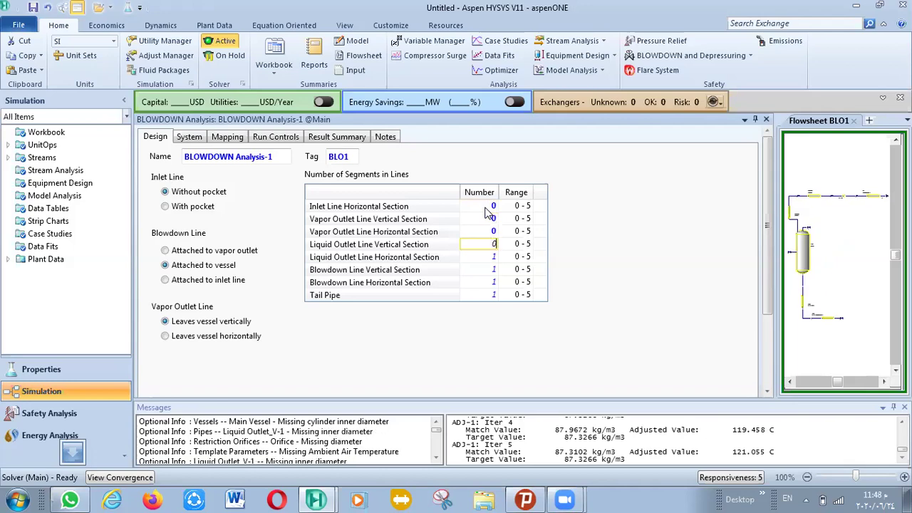
key("Return")
type("0")
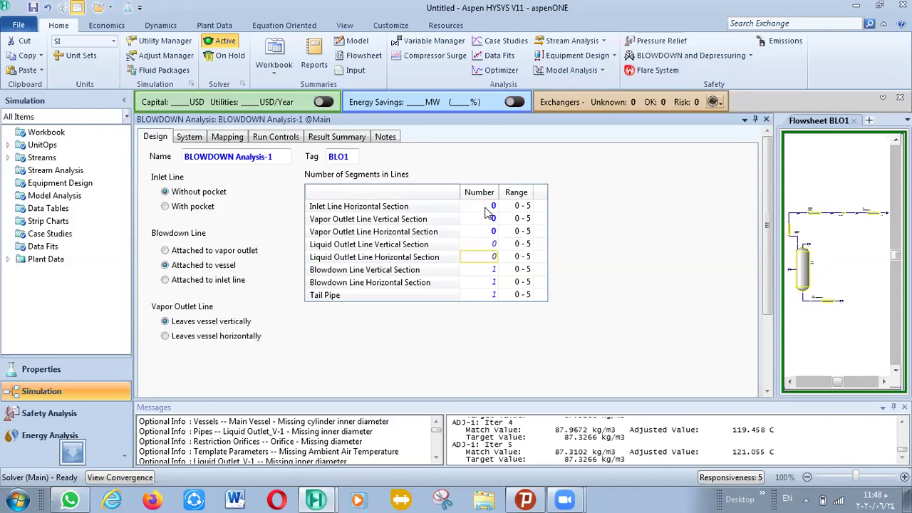
key("Return")
type("0")
key("Return")
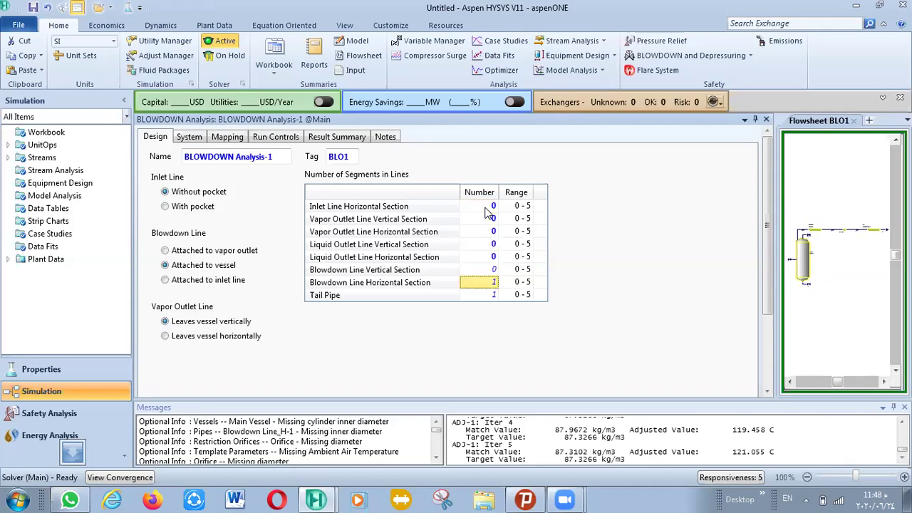
type("0")
key("Return")
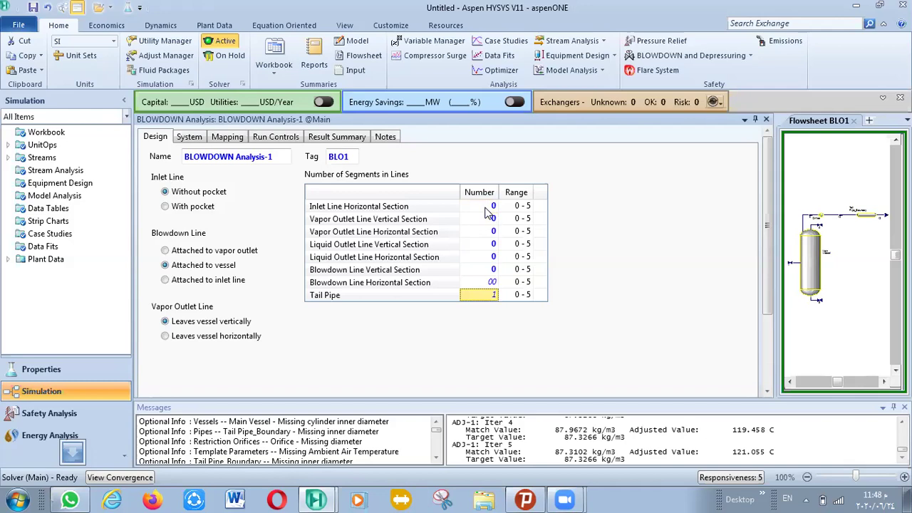
type("0")
key("Return")
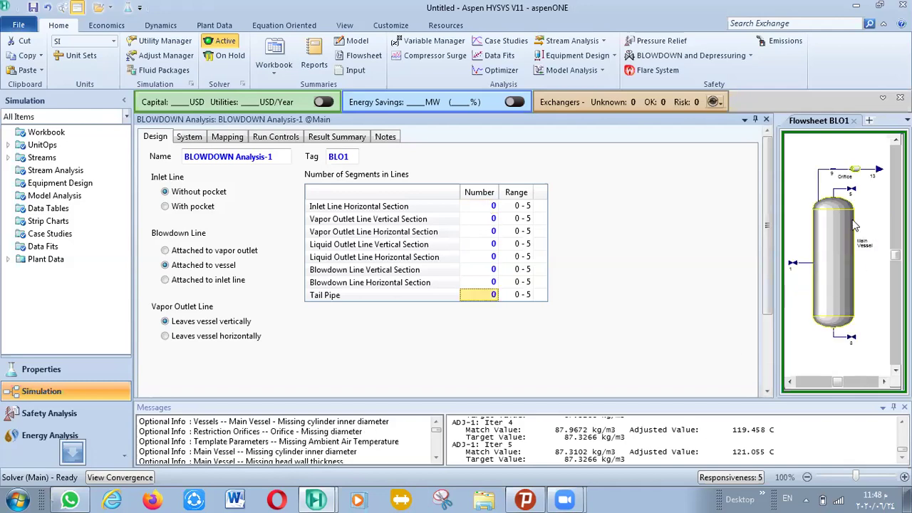
Set the ambient air temperature to 43 C and the air speed to 0 m/s in the template parameters
left_click(187, 137)
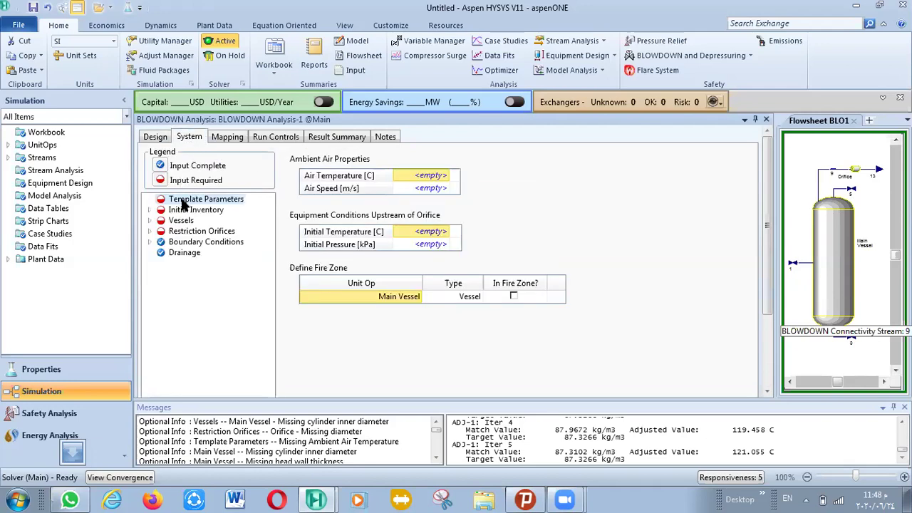
left_click(418, 175)
type("43")
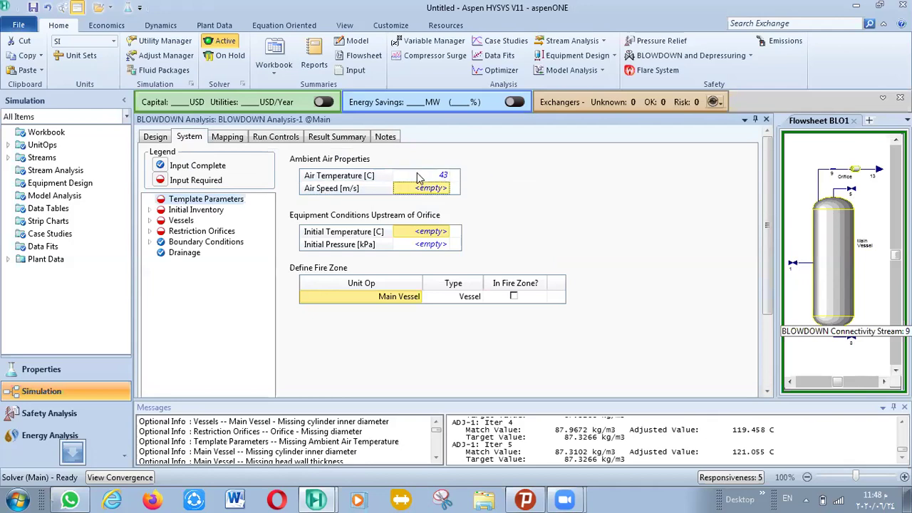
key("Return")
type("0")
key("Return")
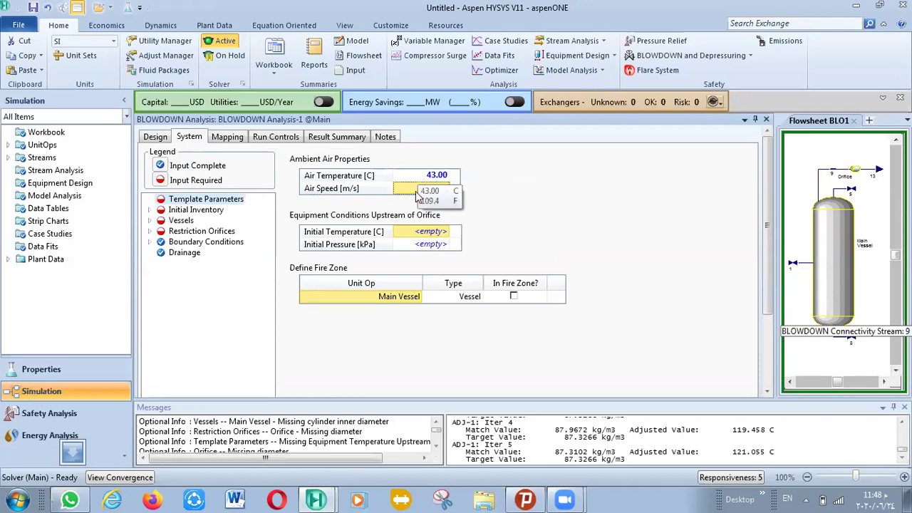
Set the equipment's initial temperature to 121 C and initial pressure to 5500 kPa, and include the Main Vessel in the fire zone
left_click(416, 233)
type("1")
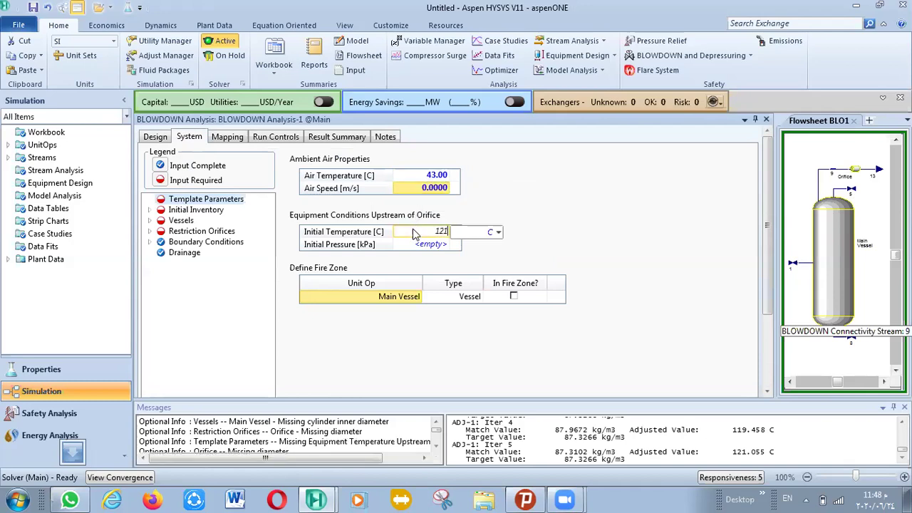
type("21")
key("Return")
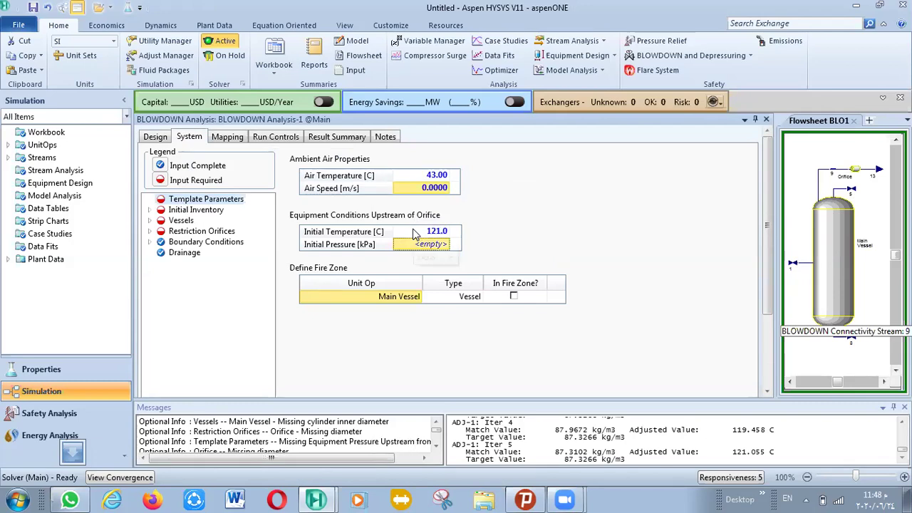
type("5500")
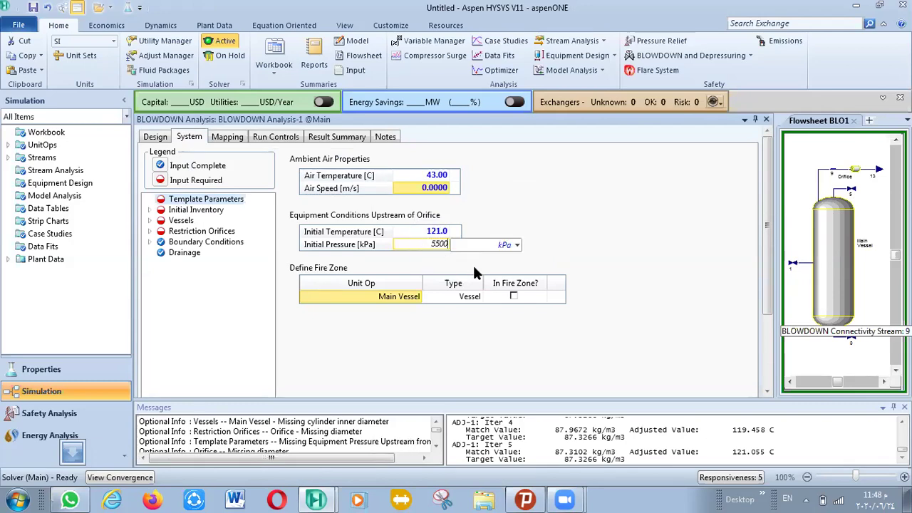
key("Return")
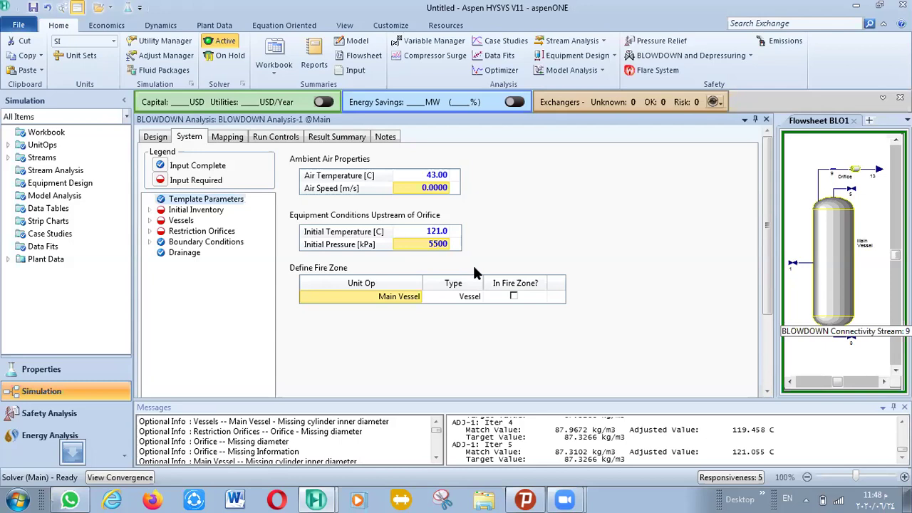
left_click(513, 296)
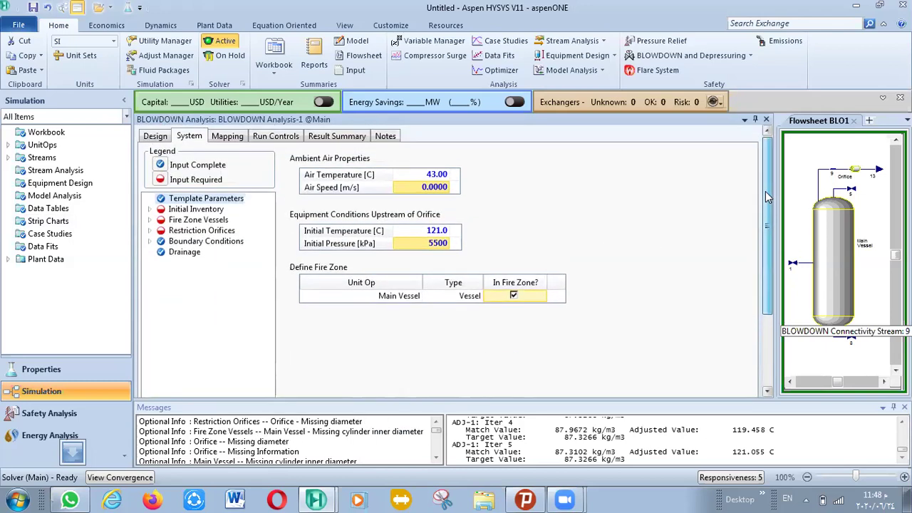
Link the Main Vessel's initial inventory composition to the rel feed stream of the main flowsheet
left_click(149, 211)
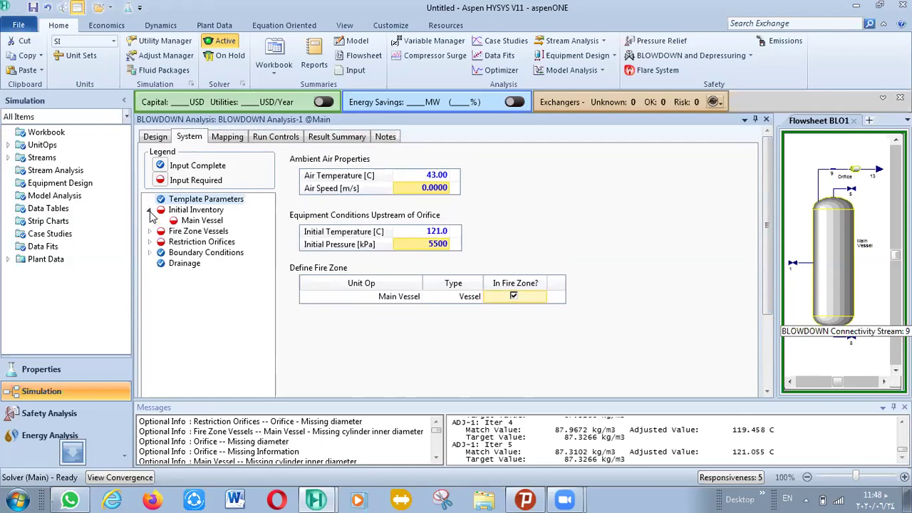
left_click(181, 222)
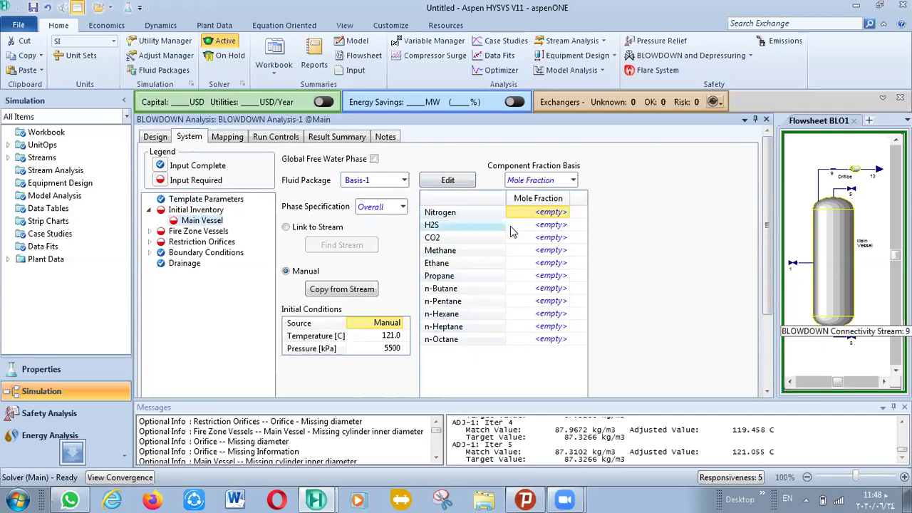
left_click(312, 228)
scroll(307, 235, "down", 3)
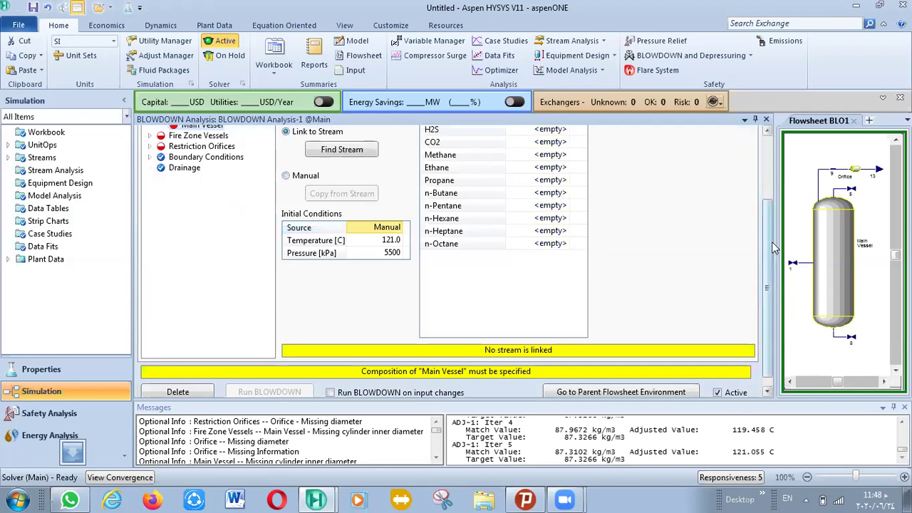
scroll(771, 241, "up", 3)
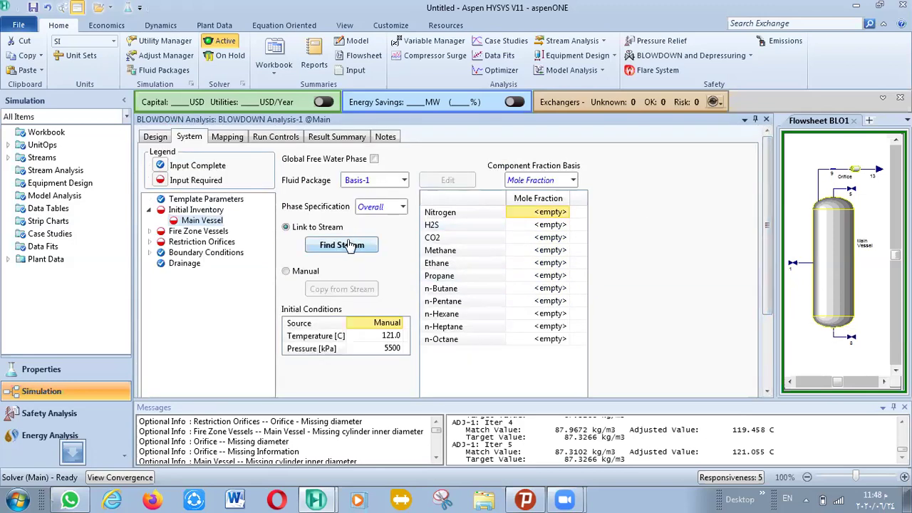
left_click(349, 245)
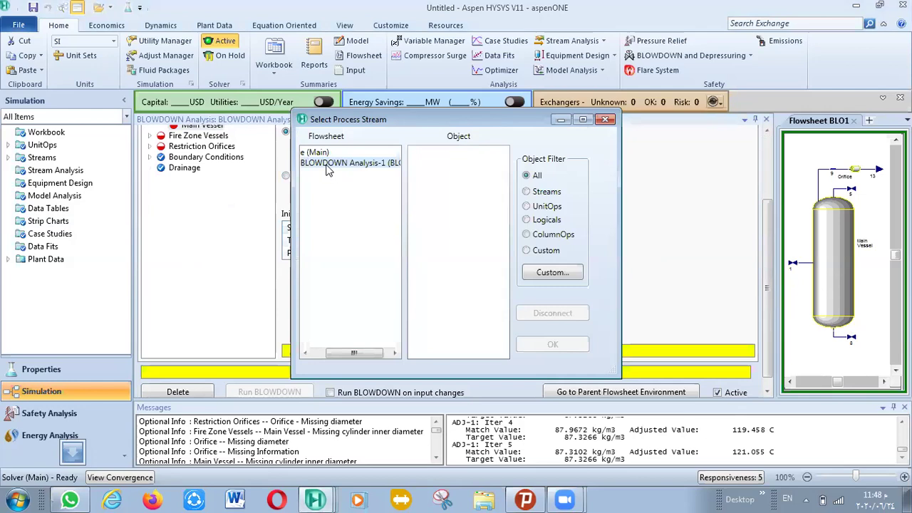
left_click(318, 154)
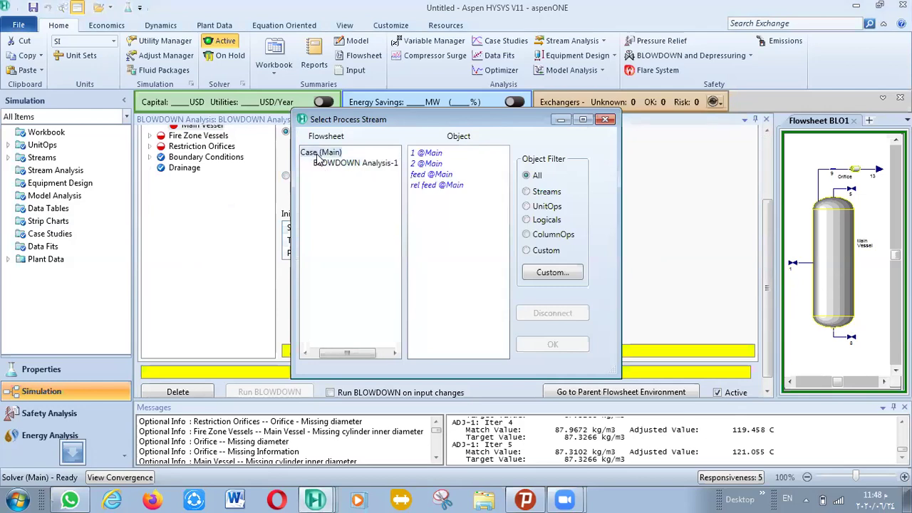
left_click(433, 185)
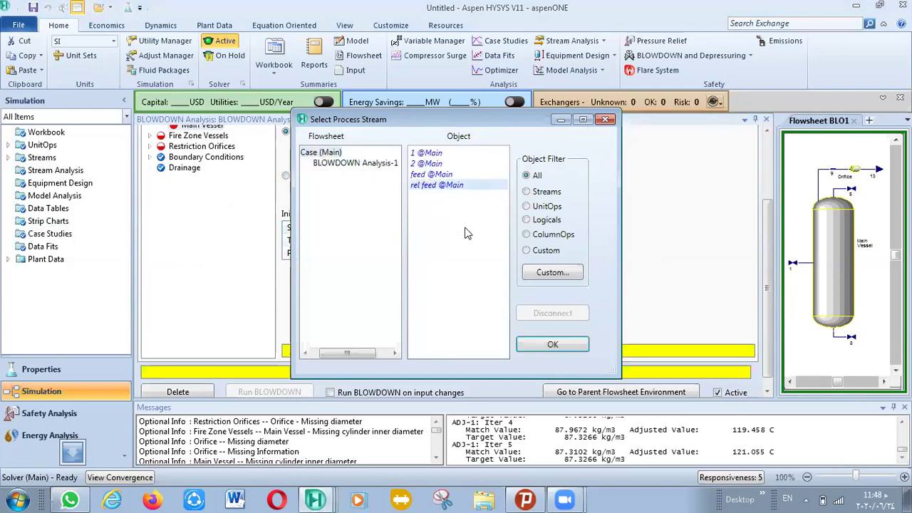
left_click(553, 345)
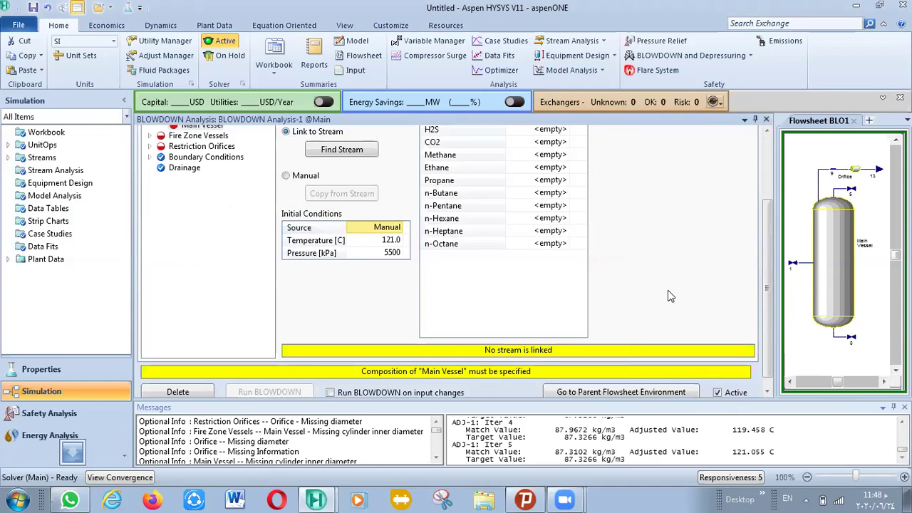
left_click_drag(767, 288, 767, 223)
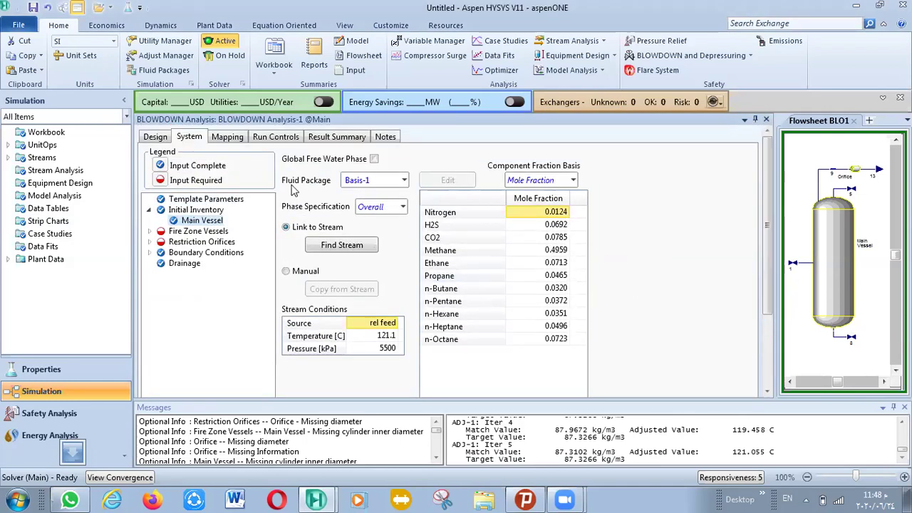
Set the Main Vessel's T/T length to 7 m and its cylinder inner diameter to 3.6 m in the fire zone geometry
left_click(149, 231)
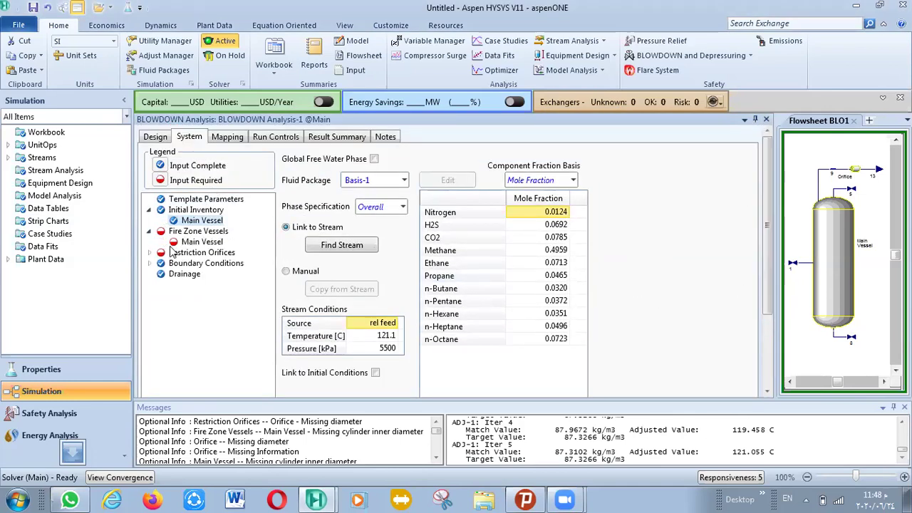
left_click(202, 242)
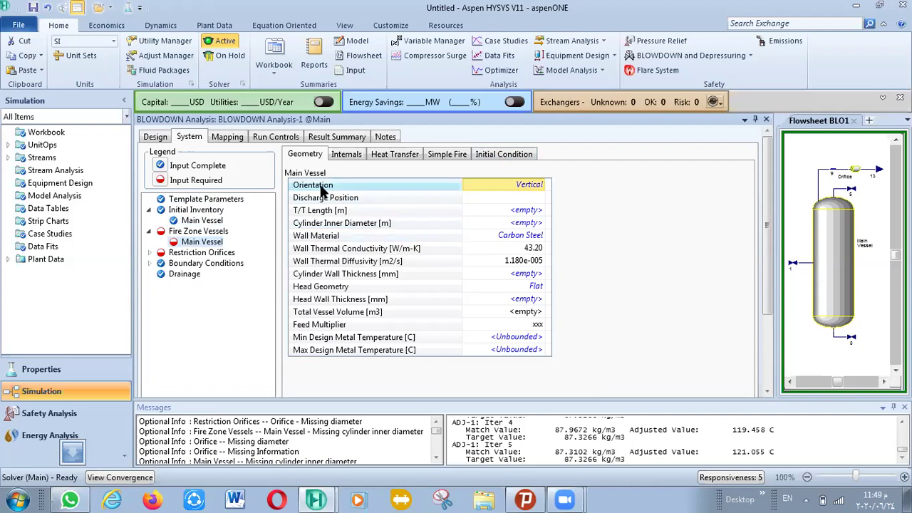
left_click(520, 214)
type("7")
key("Return")
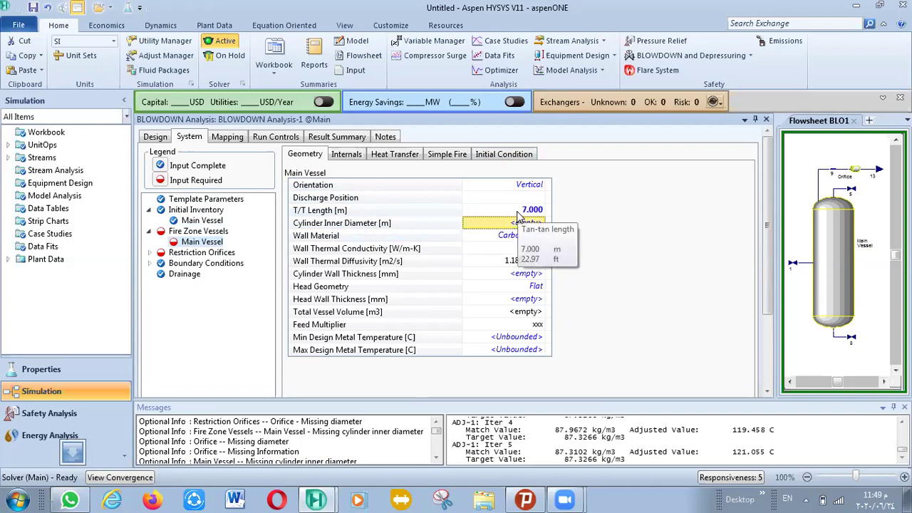
type("3.6")
key("Return")
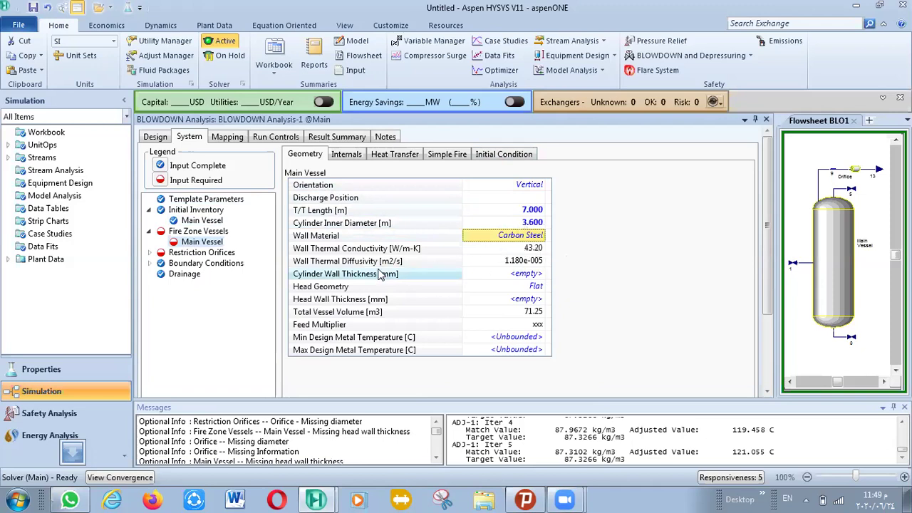
Give the Main Vessel a 25 mm cylinder wall and 2:1 semi-ellipsoidal heads with a 25 mm head wall
left_click(518, 276)
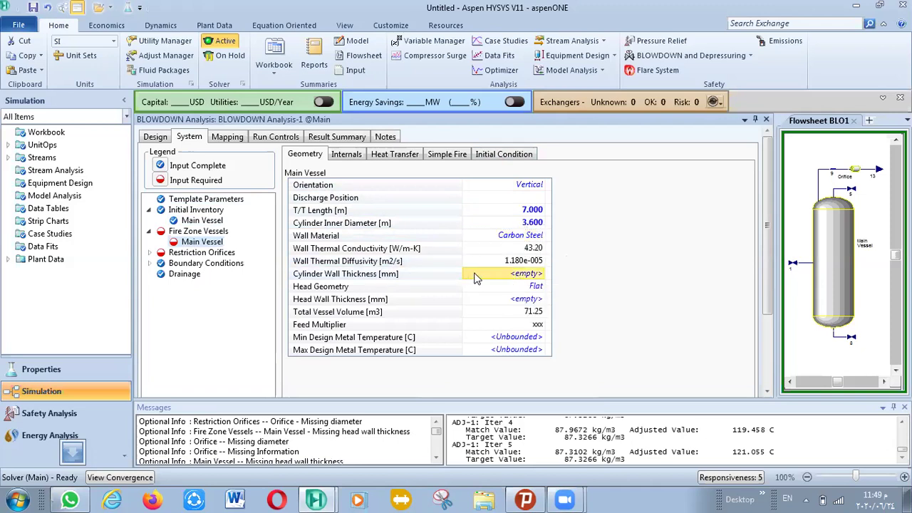
type("25")
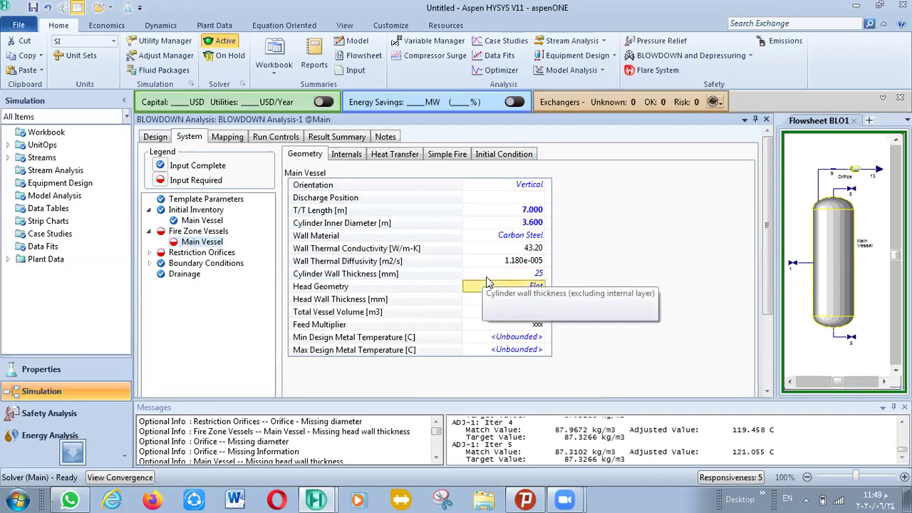
left_click(515, 287)
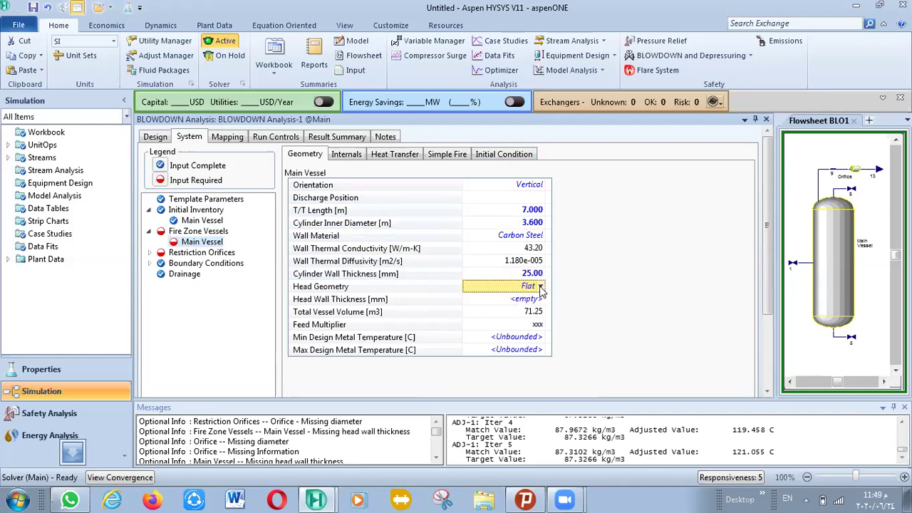
left_click(549, 287)
left_click(540, 287)
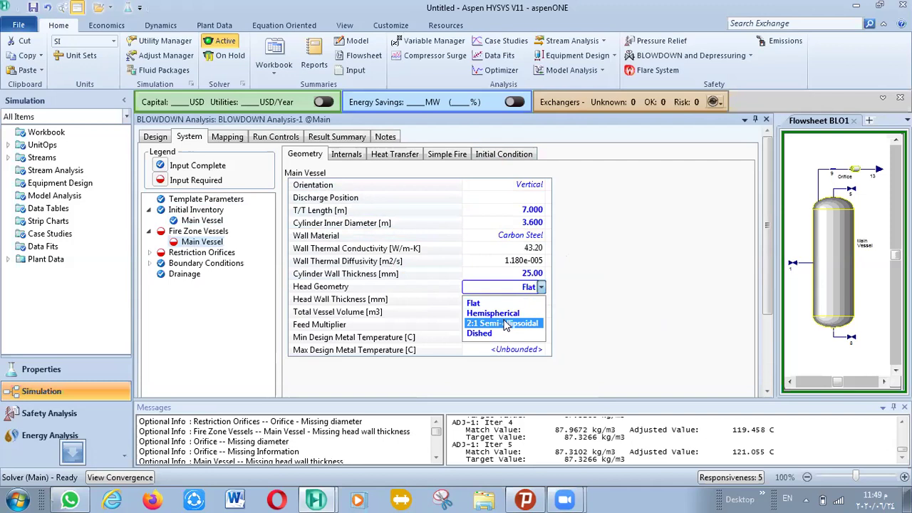
left_click(505, 323)
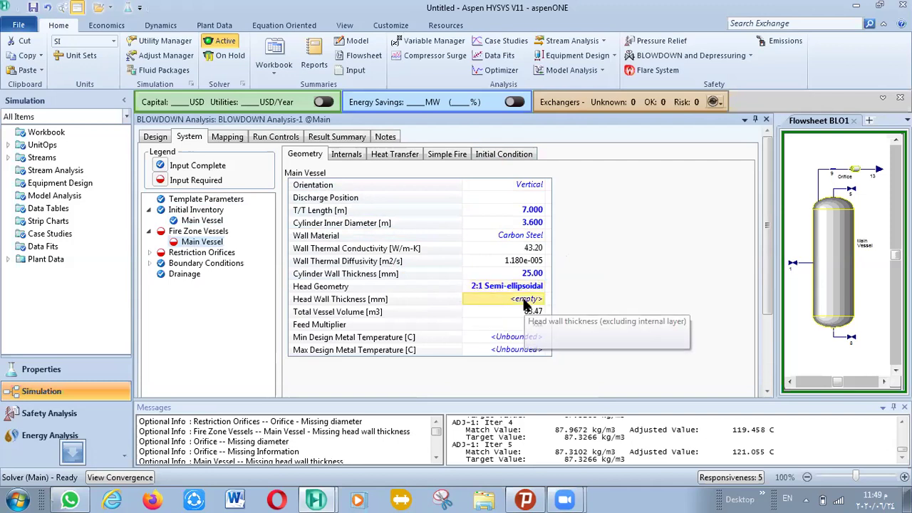
left_click(524, 300)
type("25")
key("Return")
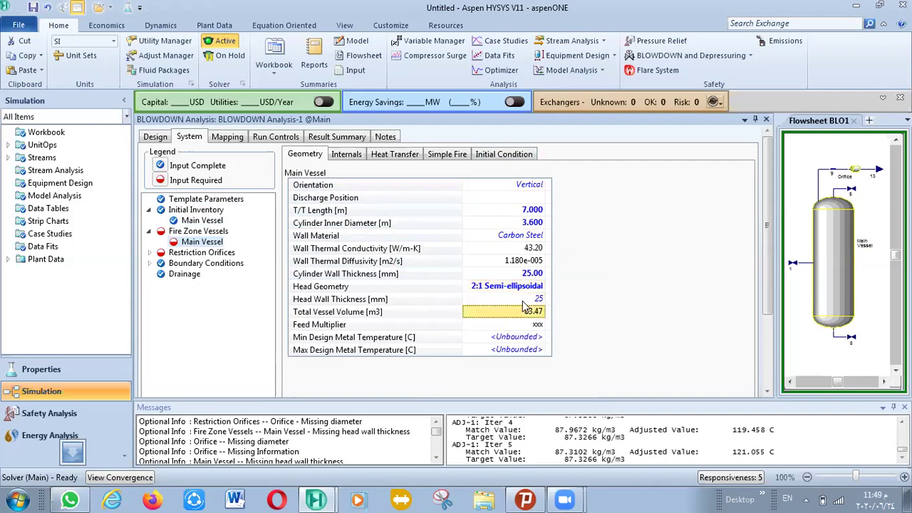
Set the Main Vessel's minimum design metal temperature to -25 C and the maximum to 150 C
left_click(503, 339)
type("-")
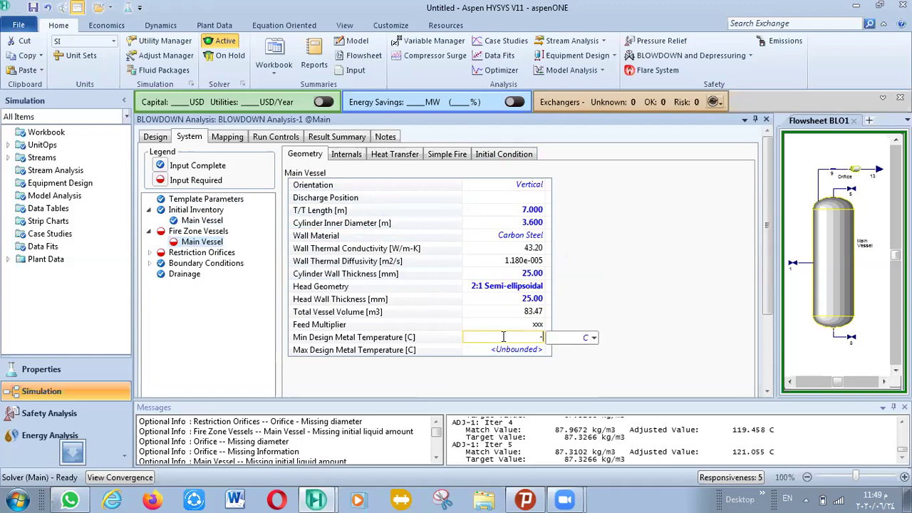
type("25")
key("Return")
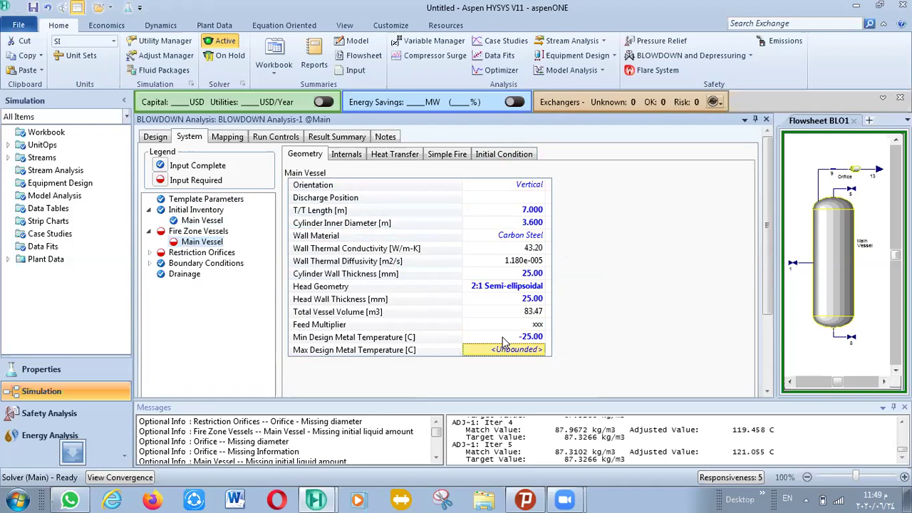
type("150")
key("Return")
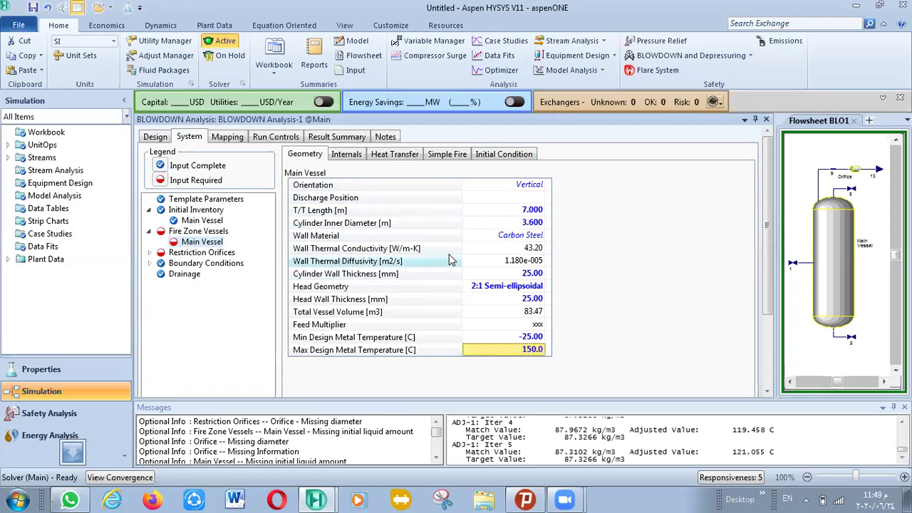
Set the liquid volume percent in the Main Vessel's initial condition to 50%
left_click(339, 155)
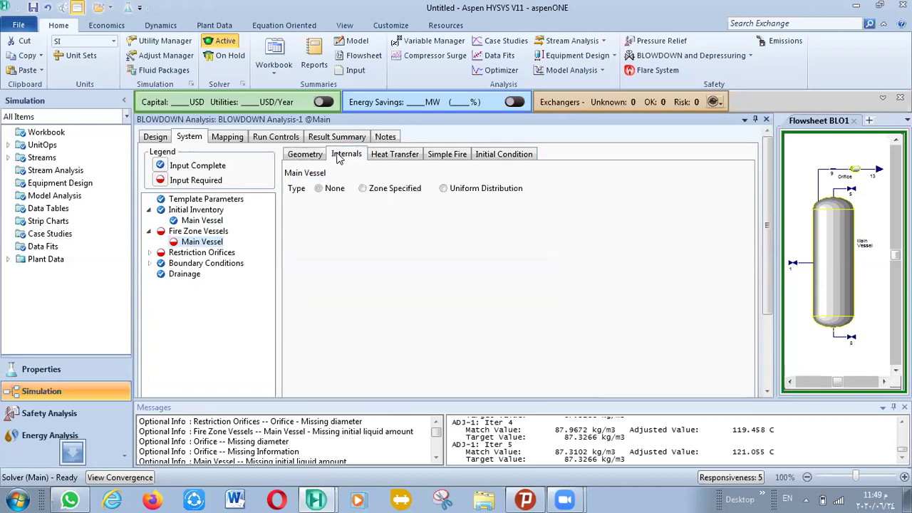
left_click(300, 158)
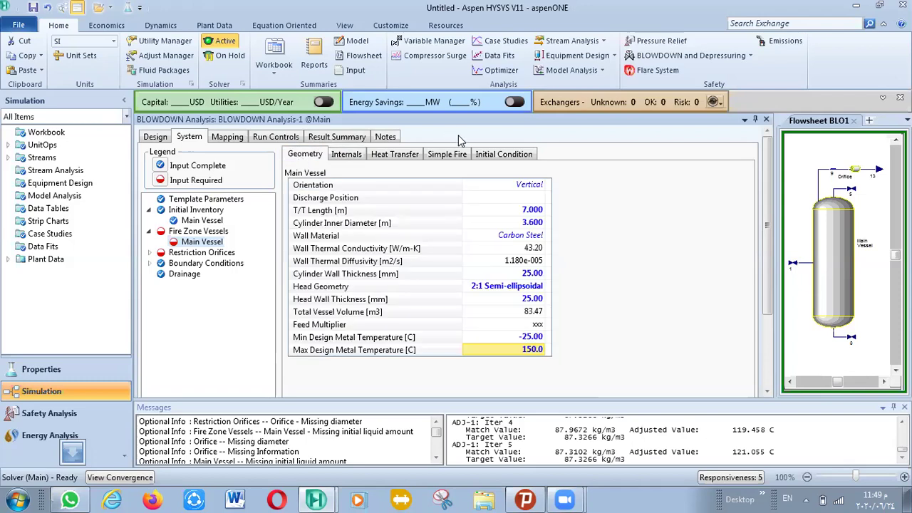
left_click(482, 158)
left_click(481, 238)
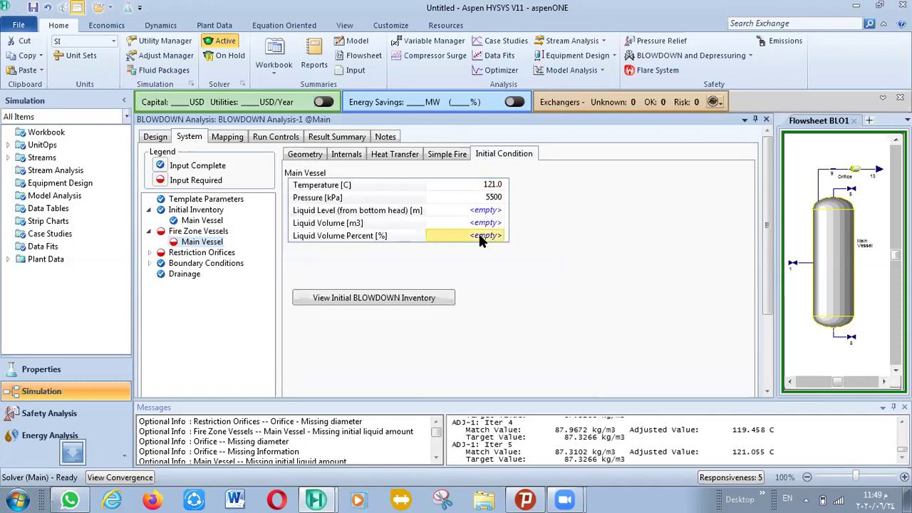
type("50")
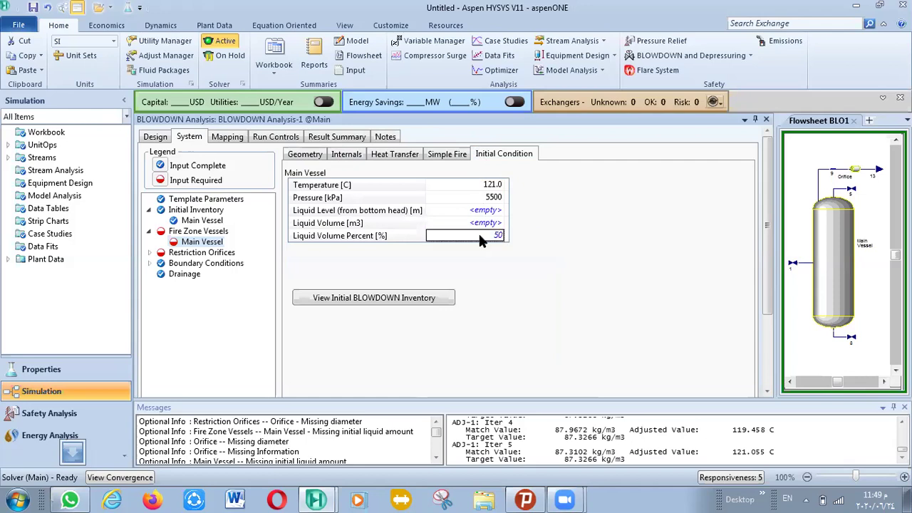
key("Return")
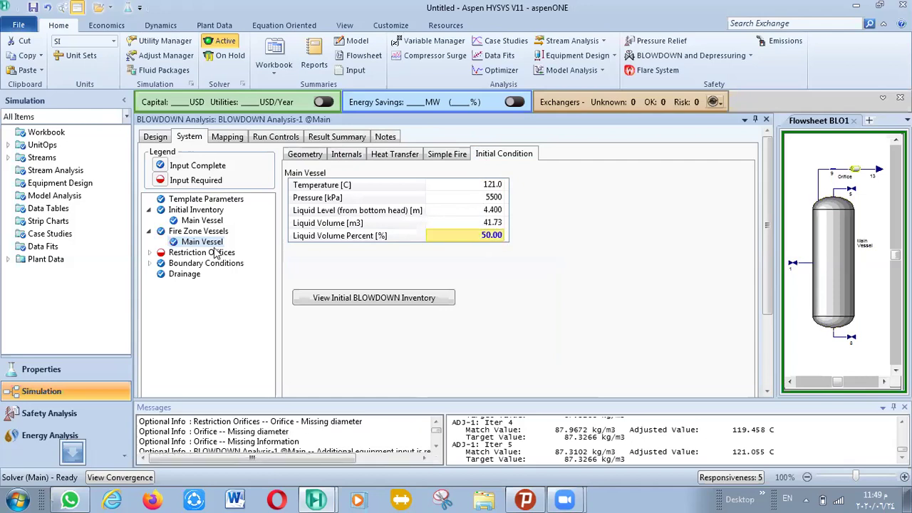
Set the diameter of the restriction orifice to 30 mm
left_click(150, 253)
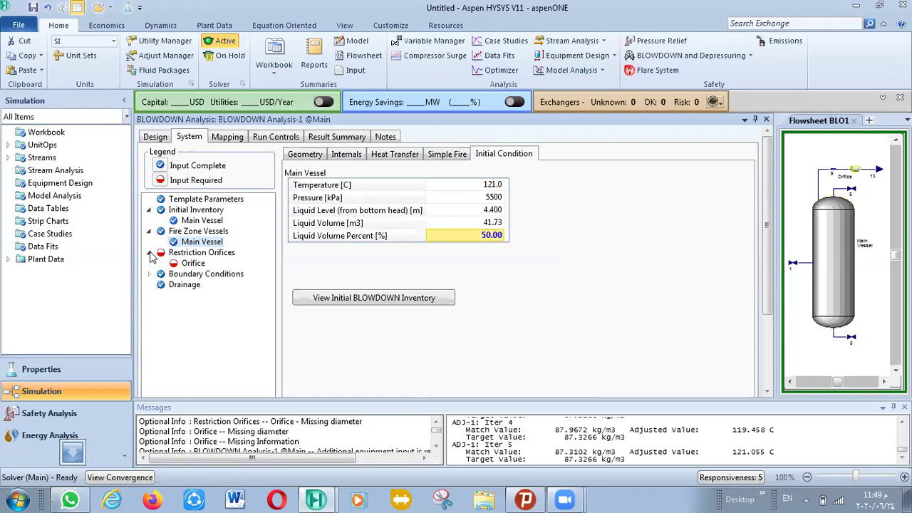
left_click(194, 263)
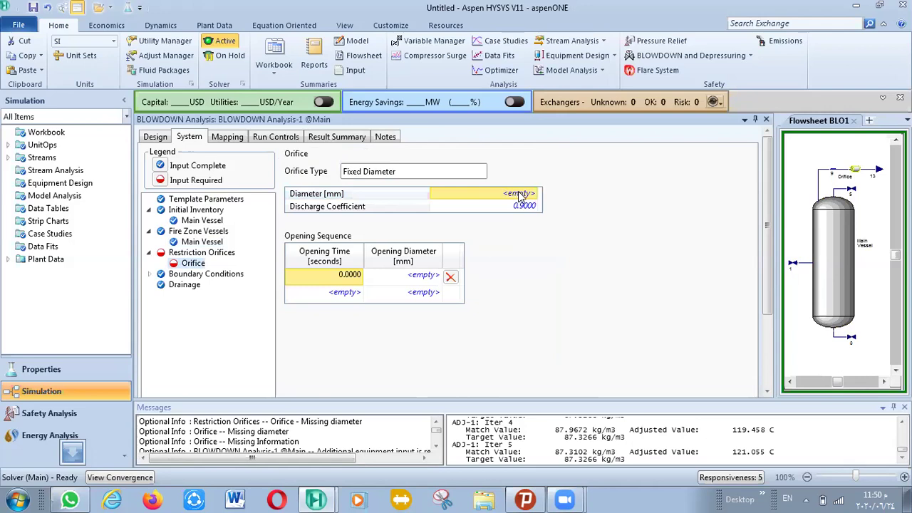
type("30")
key("Return")
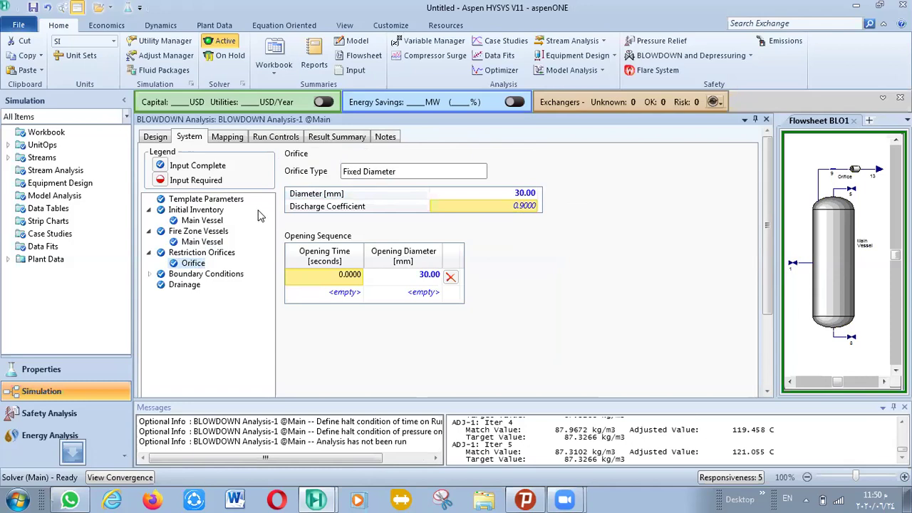
Set the run's halt conditions to a time of 900 seconds and a pressure of 101 kPa
left_click(270, 139)
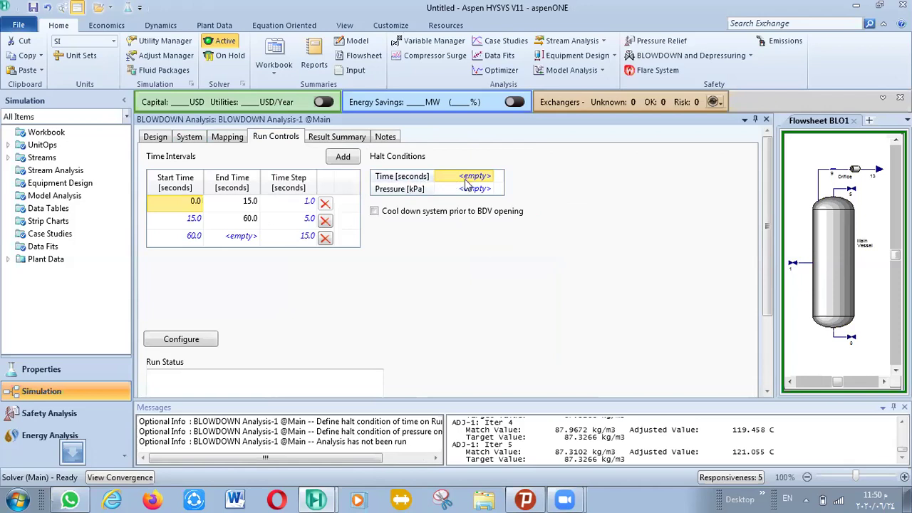
type("900")
key("Return")
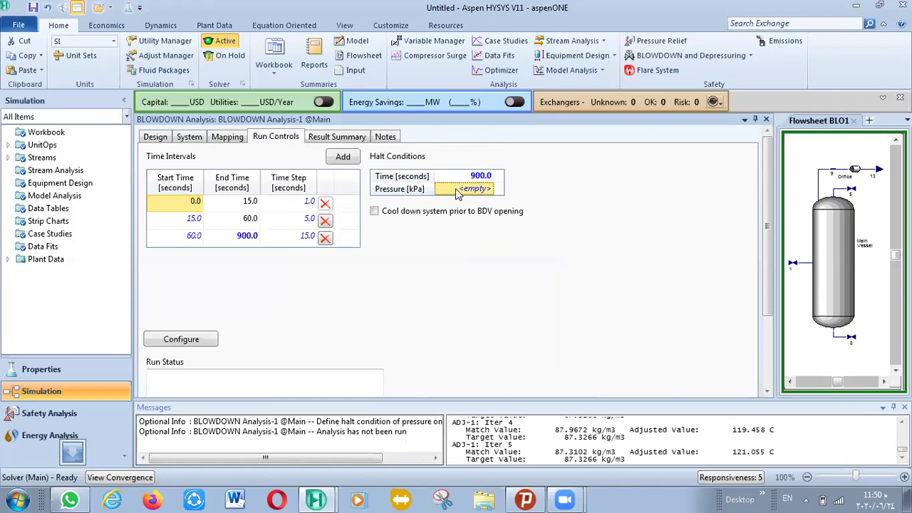
type("101")
key("Return")
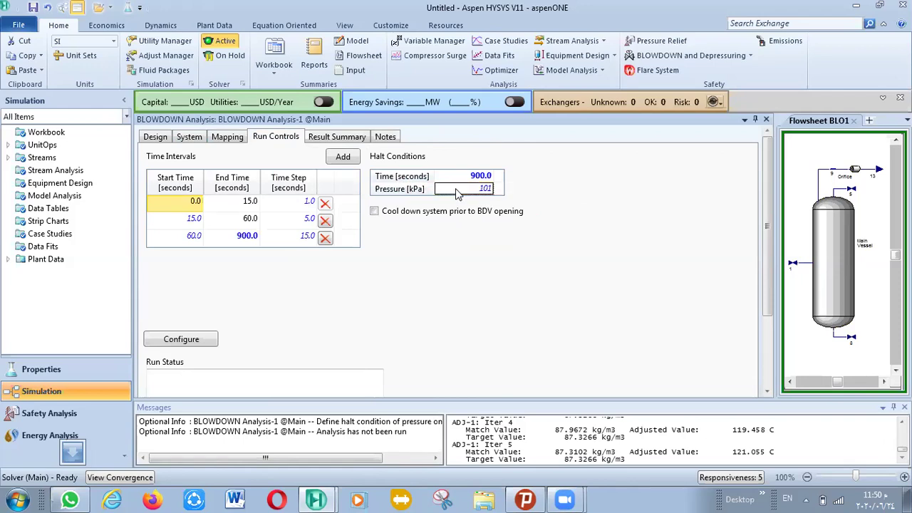
Run the BLOWDOWN analysis
left_click_drag(766, 242, 768, 324)
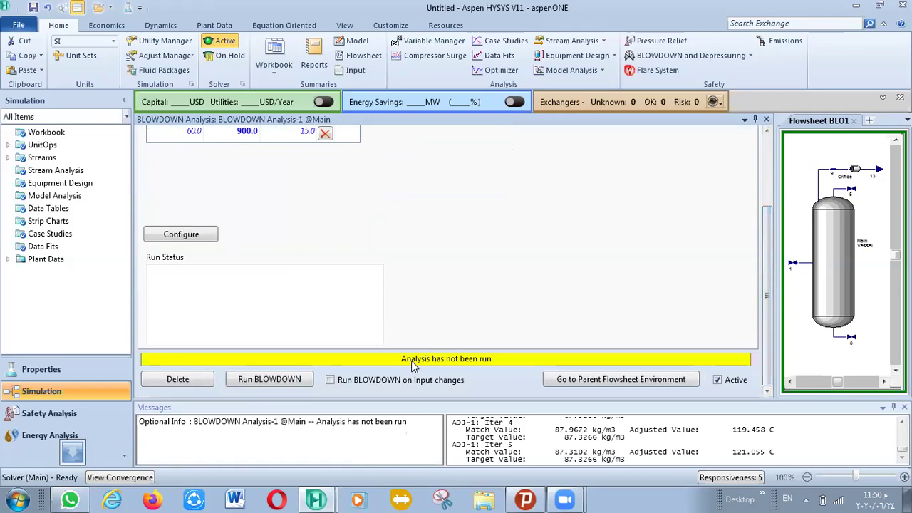
left_click(278, 381)
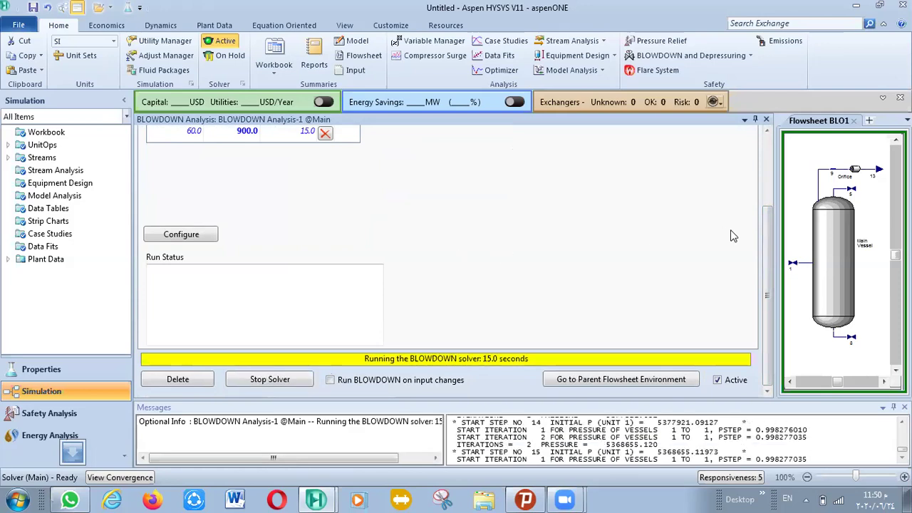
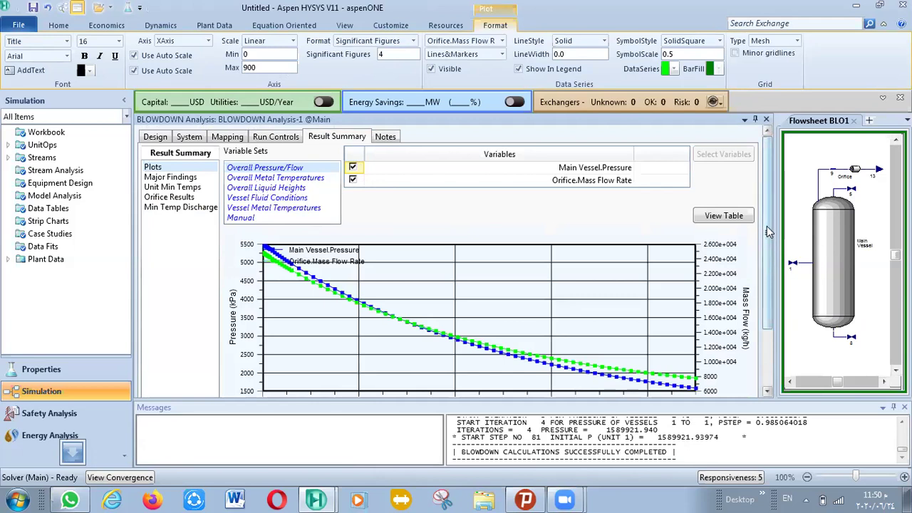
Review the BLOWDOWN results: the overall pressure and flow plot, the orifice results and the major findings
left_click_drag(768, 230, 769, 253)
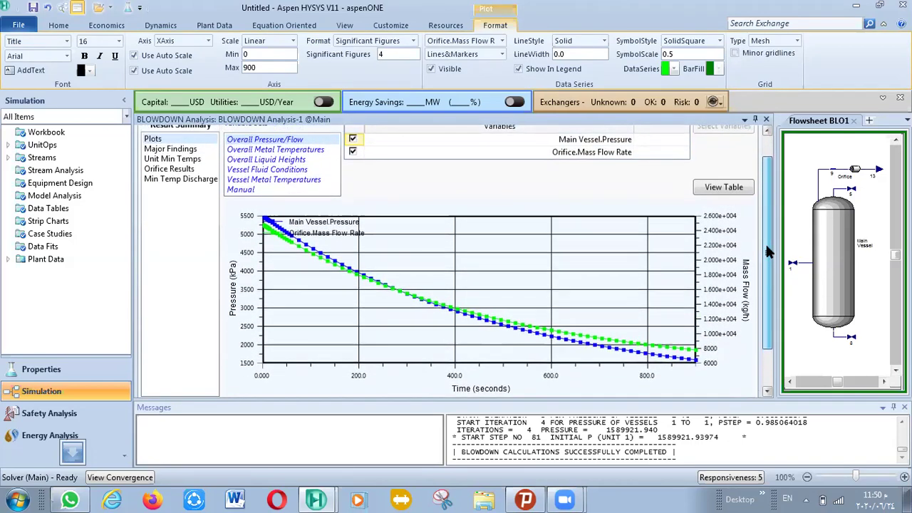
left_click(161, 169)
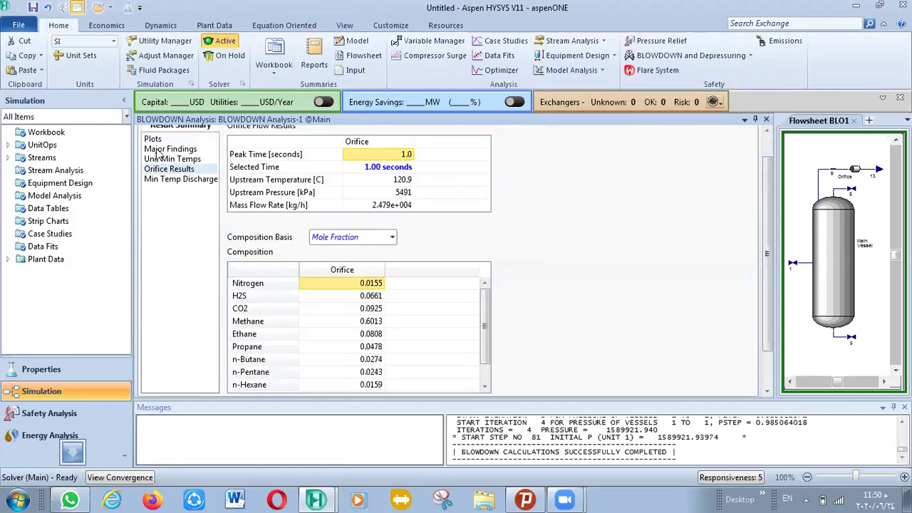
left_click(161, 149)
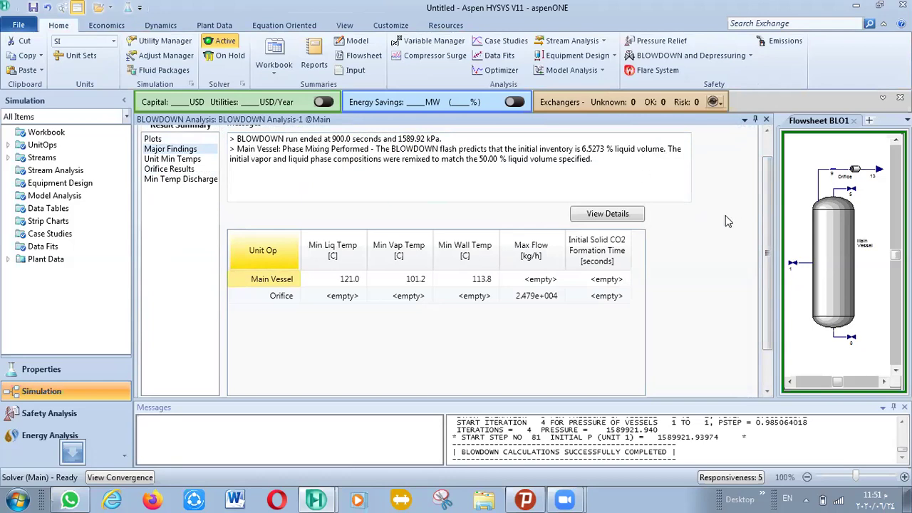
Widen the BLOWDOWN subflowsheet view to show the vessel and orifice, and return to the parent flowsheet
left_click(831, 238)
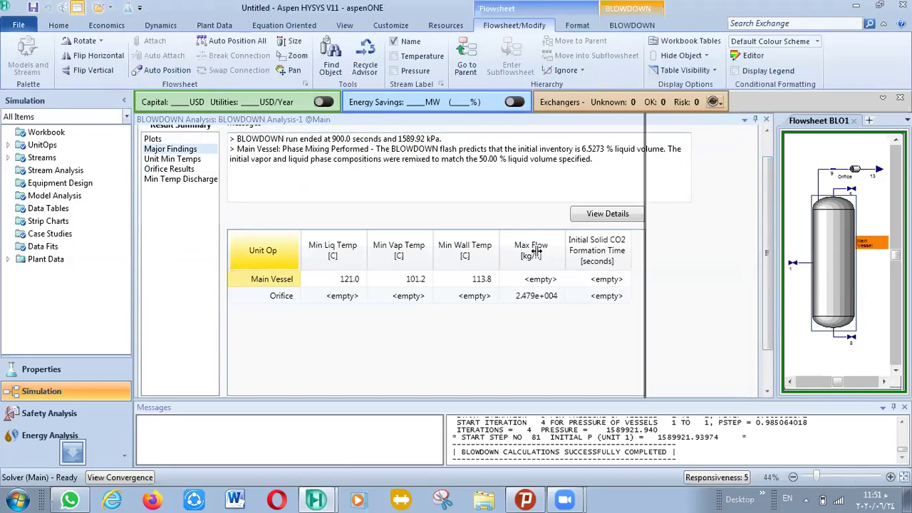
left_click(441, 251)
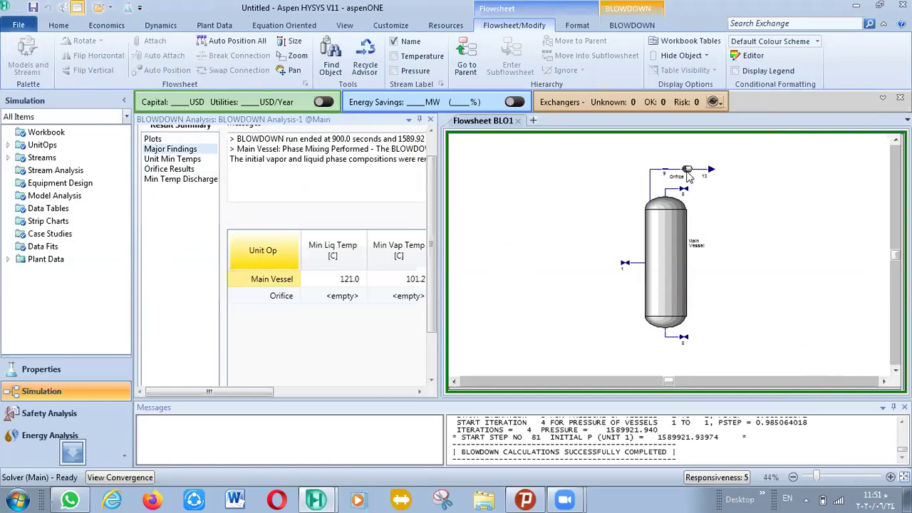
mouse_move(688, 176)
mouse_move(673, 269)
left_click(467, 71)
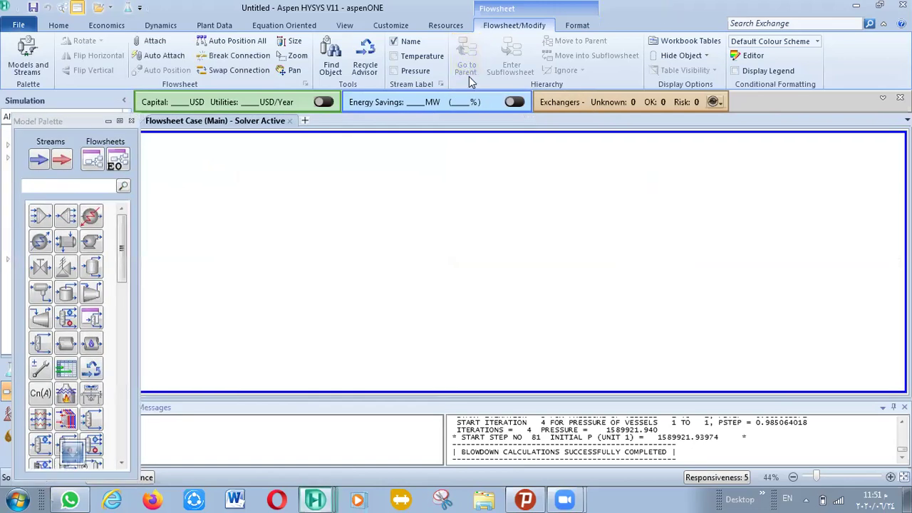
left_click_drag(658, 271, 759, 340)
left_click(698, 319)
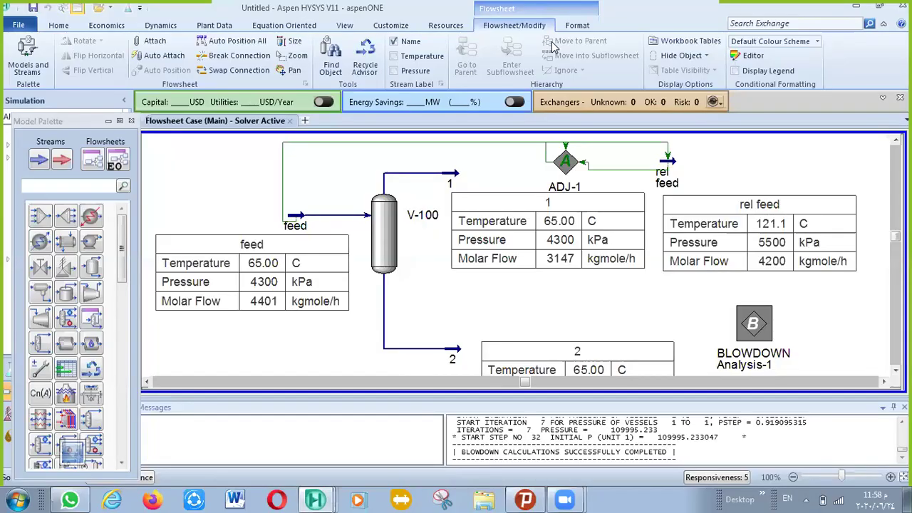
scroll(658, 300, "down", 1)
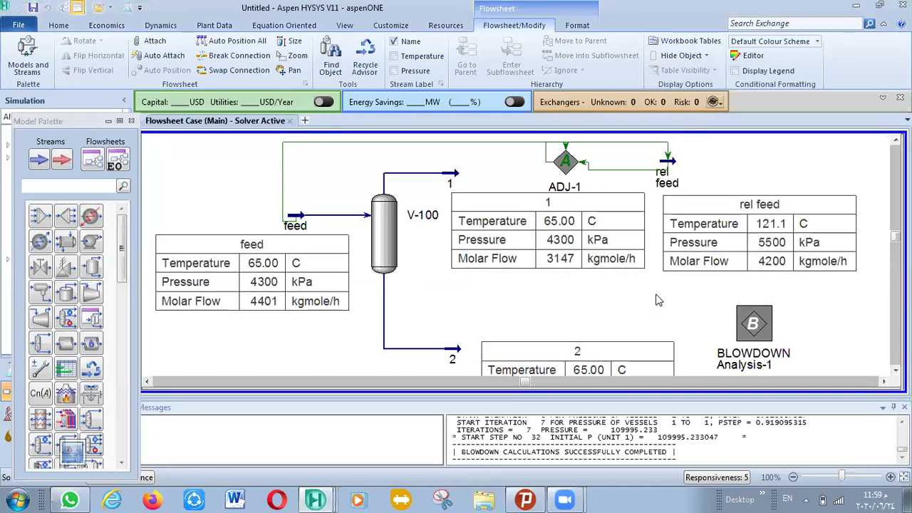
scroll(658, 299, "up", 1)
scroll(658, 300, "down", 2)
scroll(658, 299, "up", 2)
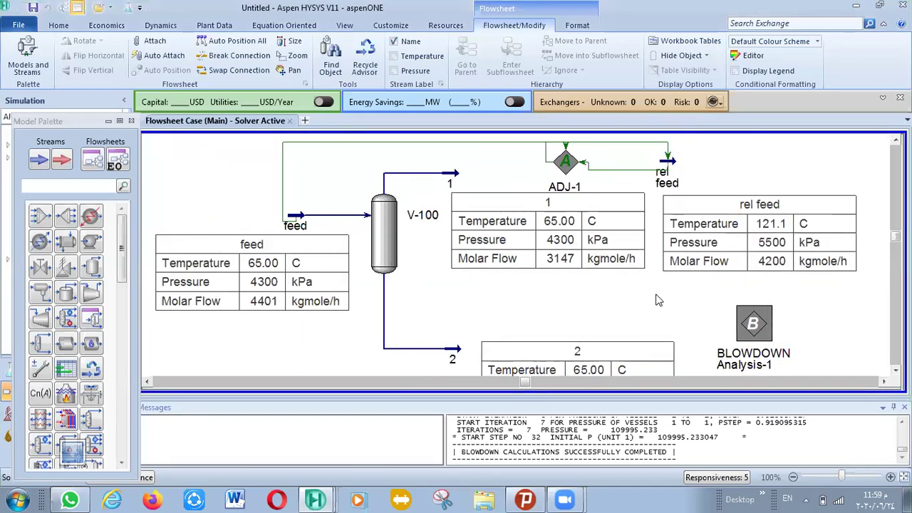